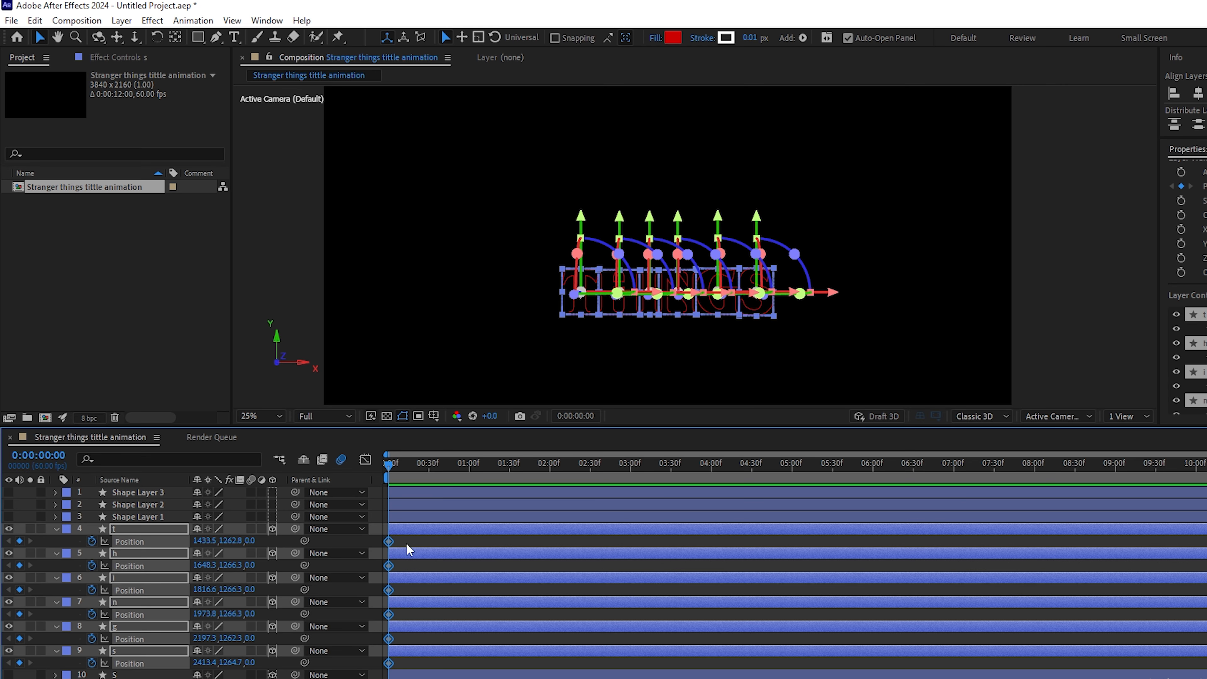
Move the THINGS letters' Position keyframes to about 09:30, then shift T left to X 1253.5 and S right to X 2597.4 at frame 0.
{"action": "left_click_drag", "start_coordinate": [408, 551], "coordinate": [1157, 526]}
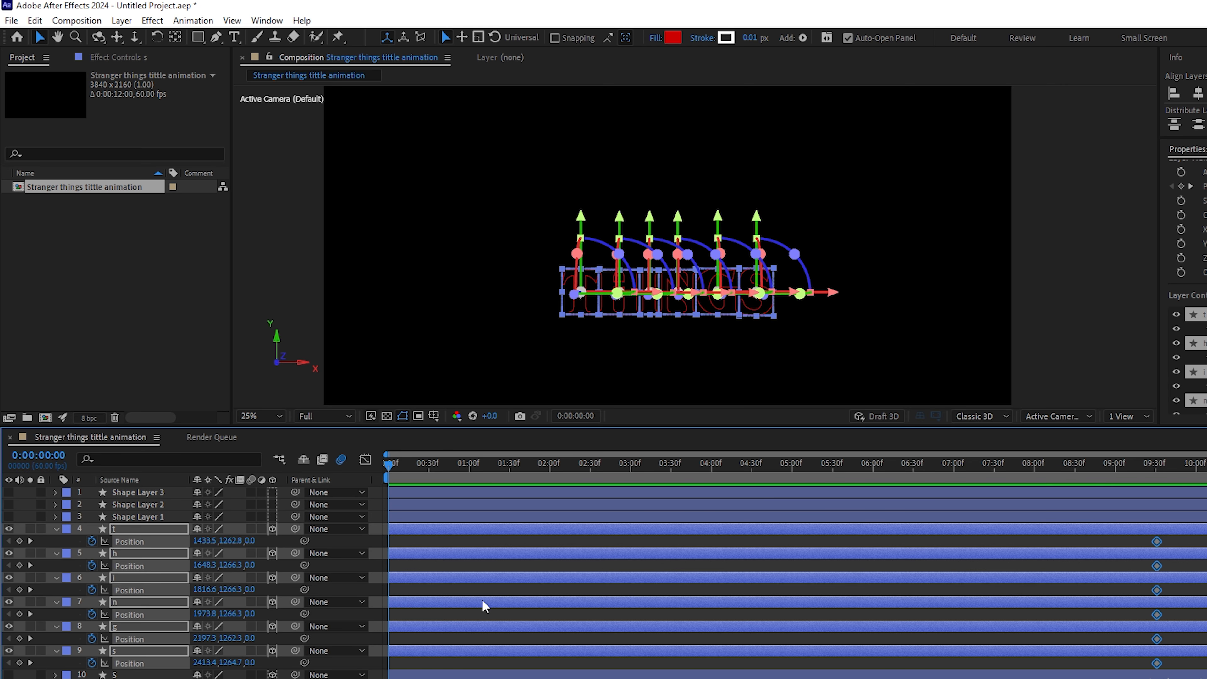
{"action": "left_click", "coordinate": [454, 586]}
{"action": "left_click", "coordinate": [587, 300]}
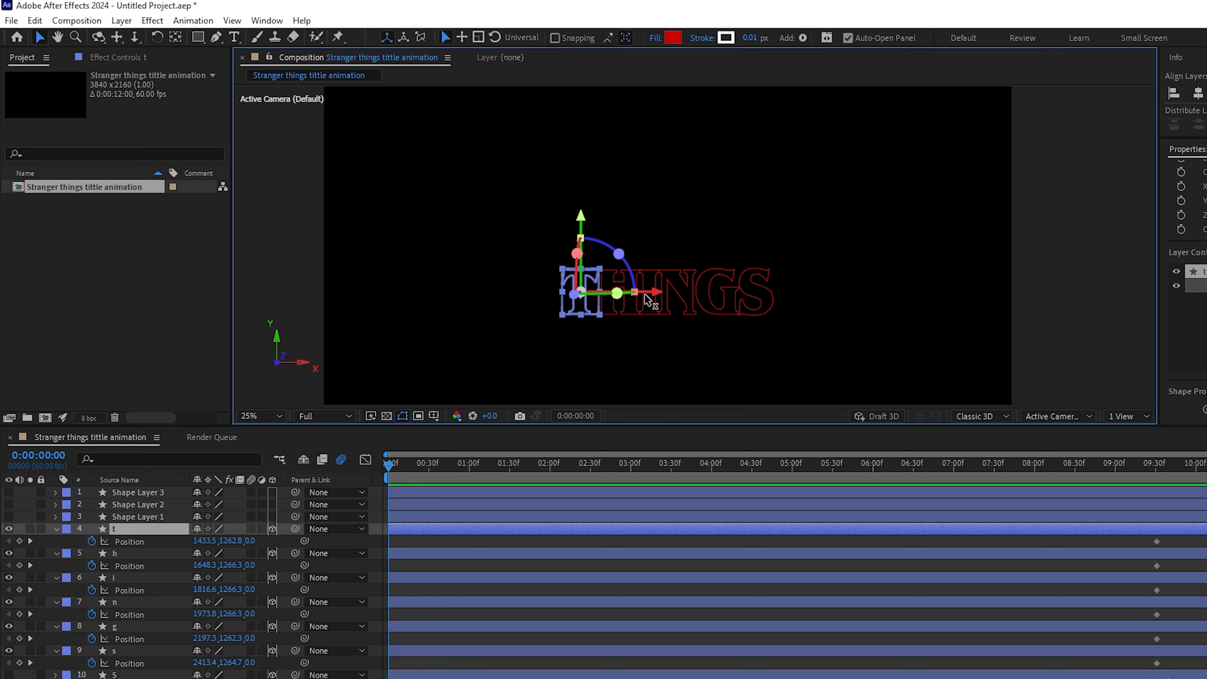
{"action": "left_click_drag", "start_coordinate": [649, 292], "coordinate": [616, 292]}
{"action": "left_click", "coordinate": [759, 297]}
{"action": "left_click_drag", "start_coordinate": [826, 292], "coordinate": [859, 295]}
Scatter the remaining THINGS letters at frame 0, lowering G and N to Y 1530.3 and 1766.3 and moving H and I to X 1540.3 and 2052.6.
{"action": "left_click", "coordinate": [717, 297]}
{"action": "left_click_drag", "start_coordinate": [718, 222], "coordinate": [720, 271]}
{"action": "left_click", "coordinate": [678, 295]}
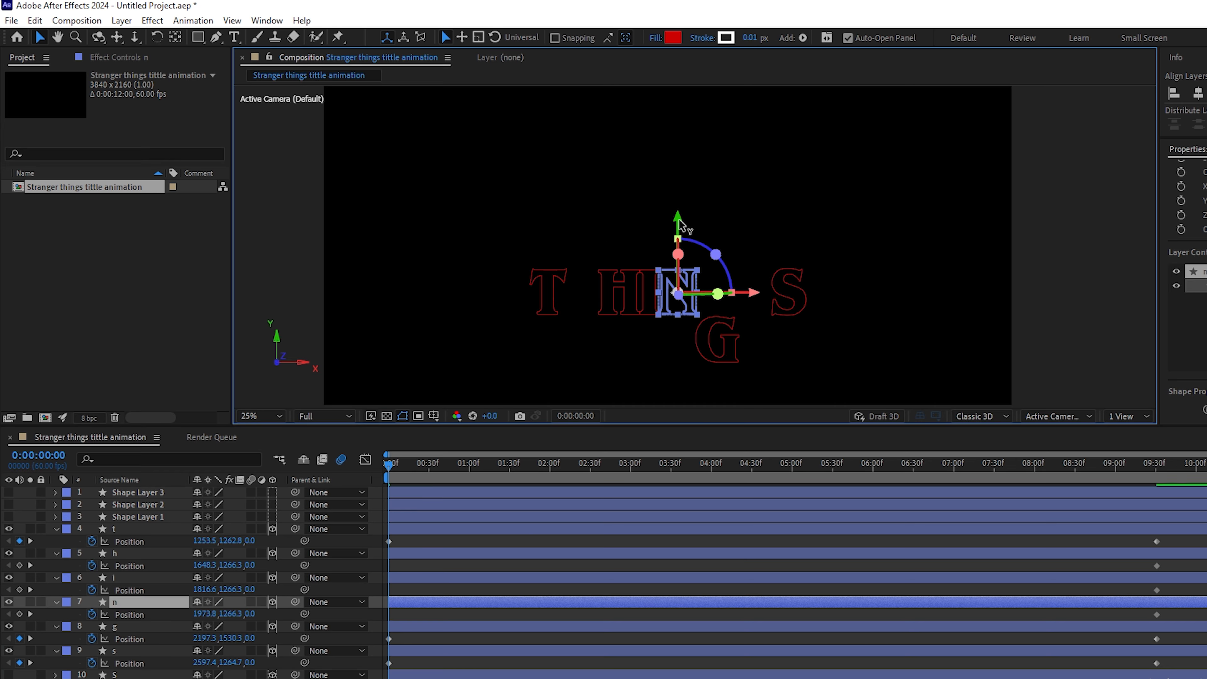
{"action": "left_click_drag", "start_coordinate": [679, 223], "coordinate": [768, 292]}
{"action": "left_click", "coordinate": [632, 297]}
{"action": "left_click", "coordinate": [652, 299]}
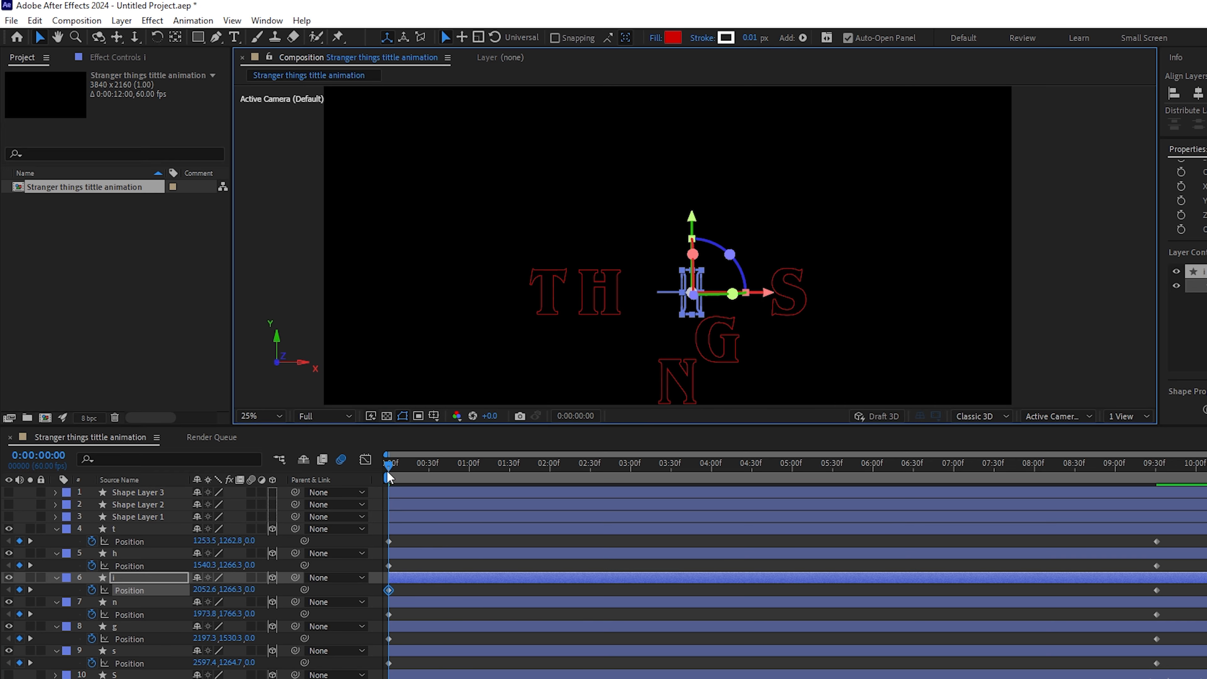
{"action": "left_click_drag", "start_coordinate": [388, 467], "coordinate": [1035, 464]}
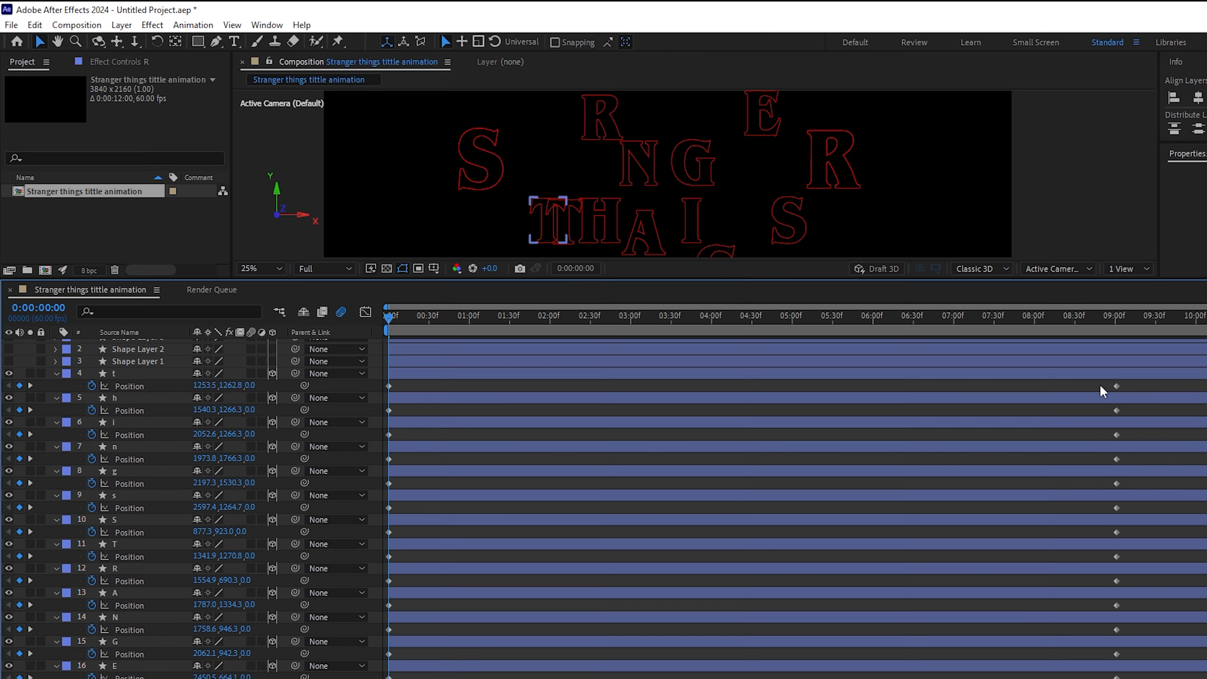
Apply Easy Ease In to the ending Position keyframes of all the letter layers at about 09:00.
{"action": "left_click_drag", "start_coordinate": [1105, 391], "coordinate": [1122, 676]}
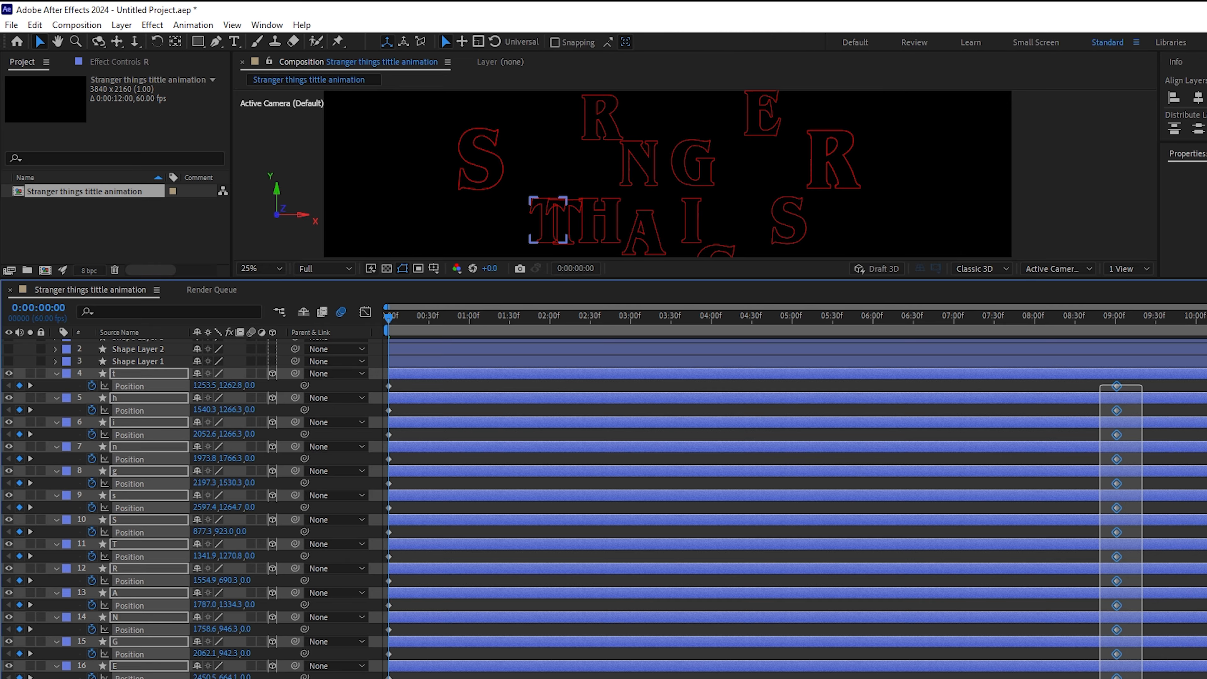
{"action": "right_click", "coordinate": [1013, 655]}
{"action": "mouse_move", "coordinate": [1101, 647]}
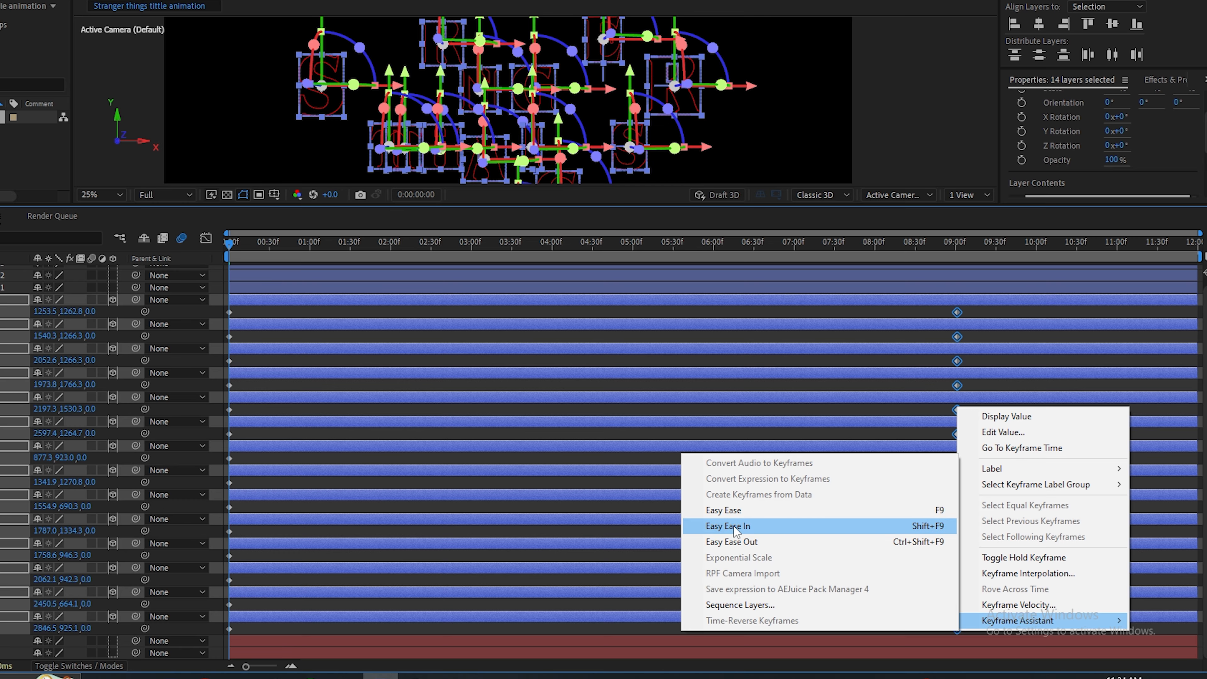
{"action": "left_click", "coordinate": [789, 551]}
Apply Easy Ease Out to the starting Position keyframes of all the letter layers.
{"action": "left_click_drag", "start_coordinate": [265, 637], "coordinate": [228, 307]}
{"action": "right_click", "coordinate": [229, 312]}
{"action": "mouse_move", "coordinate": [319, 524]}
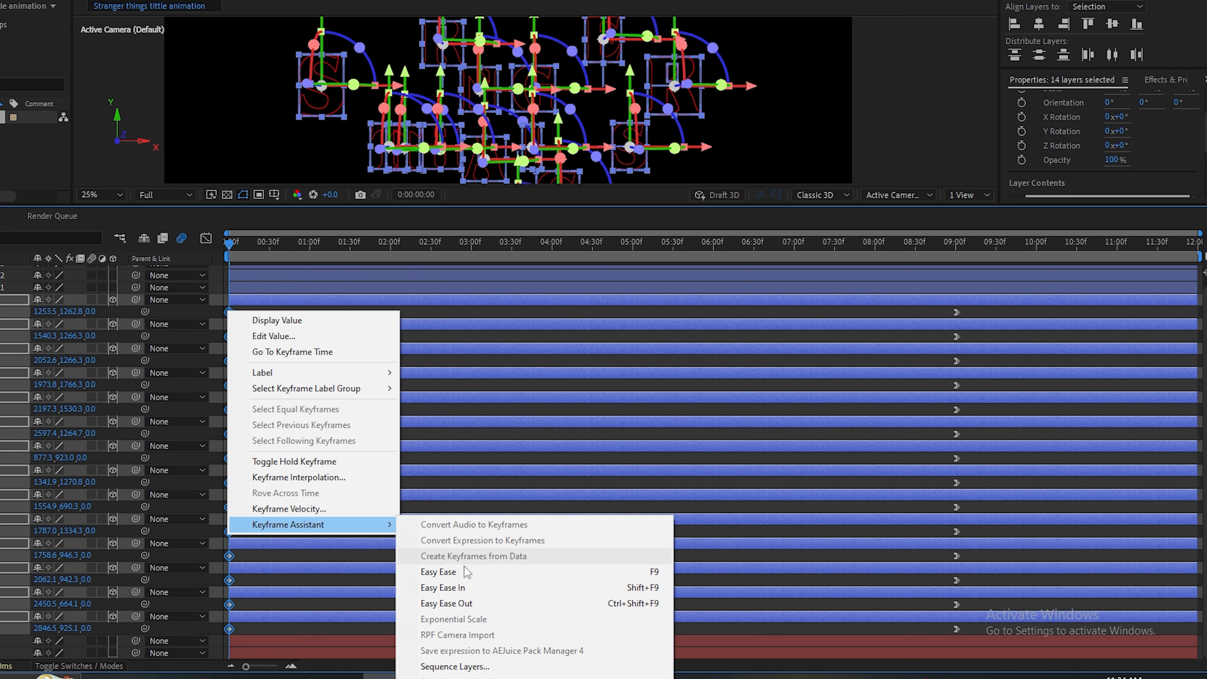
{"action": "left_click", "coordinate": [464, 602]}
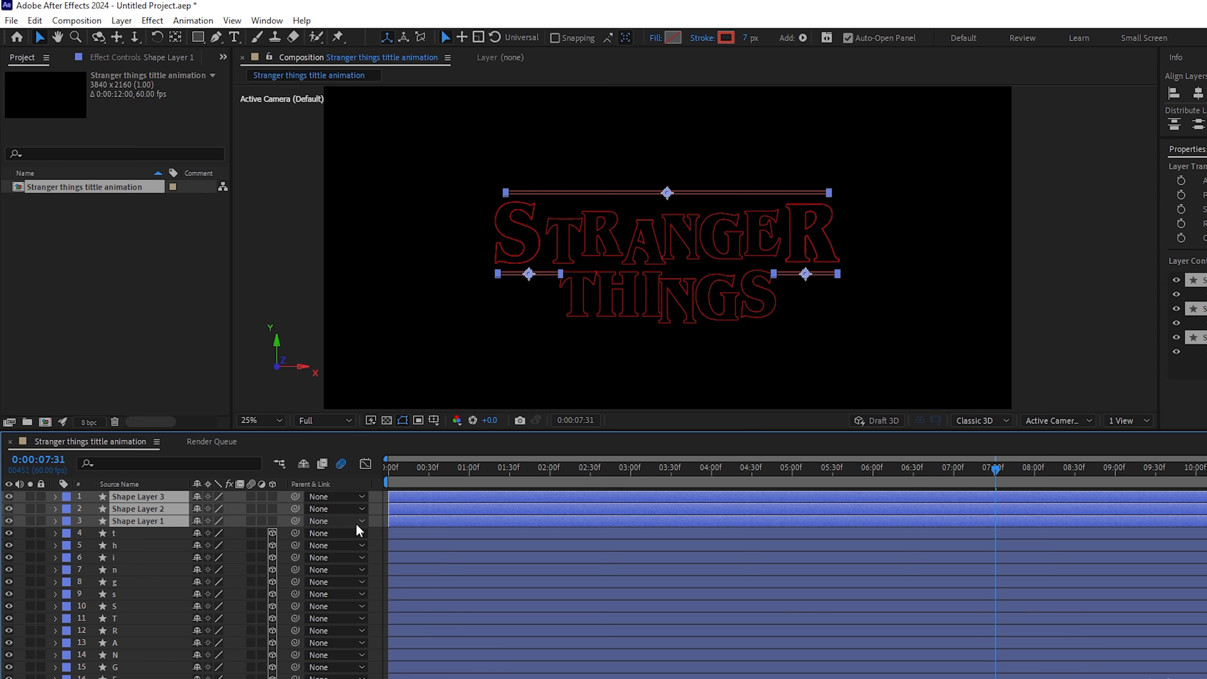
Start the three line shape layers at 0:00:07:31 and unlink their width and height scale proportions.
{"action": "left_click_drag", "start_coordinate": [839, 514], "coordinate": [1054, 511]}
{"action": "key", "text": "s"}
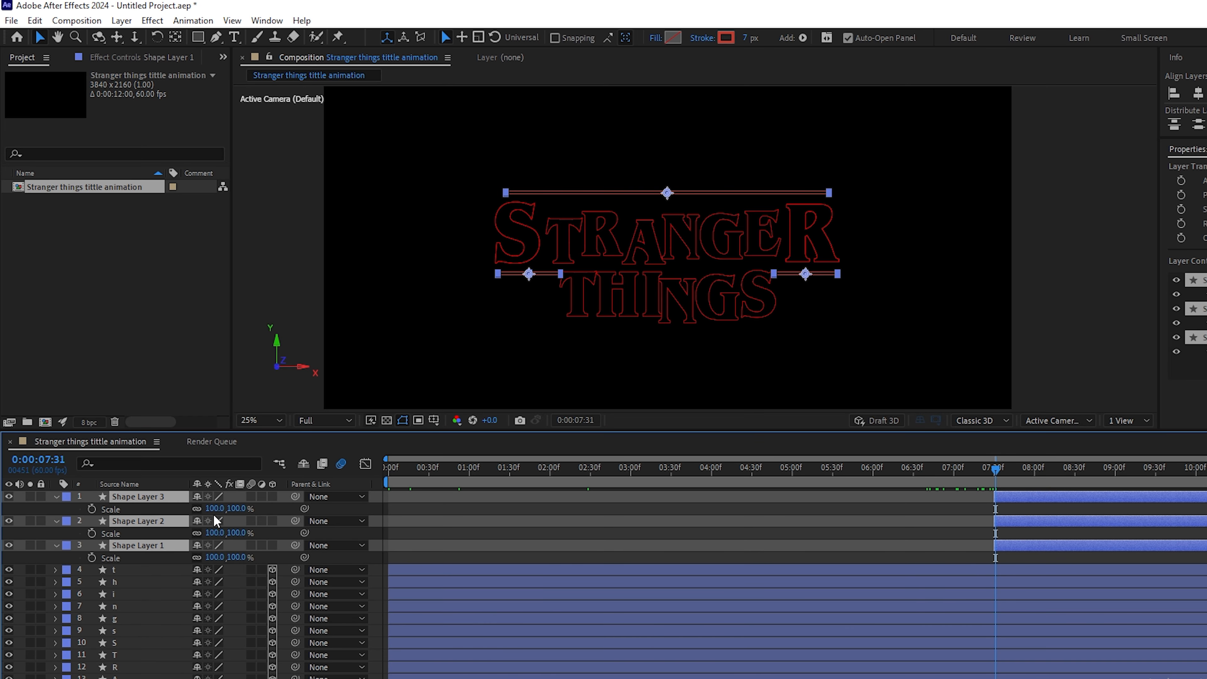
{"action": "left_click", "coordinate": [453, 520]}
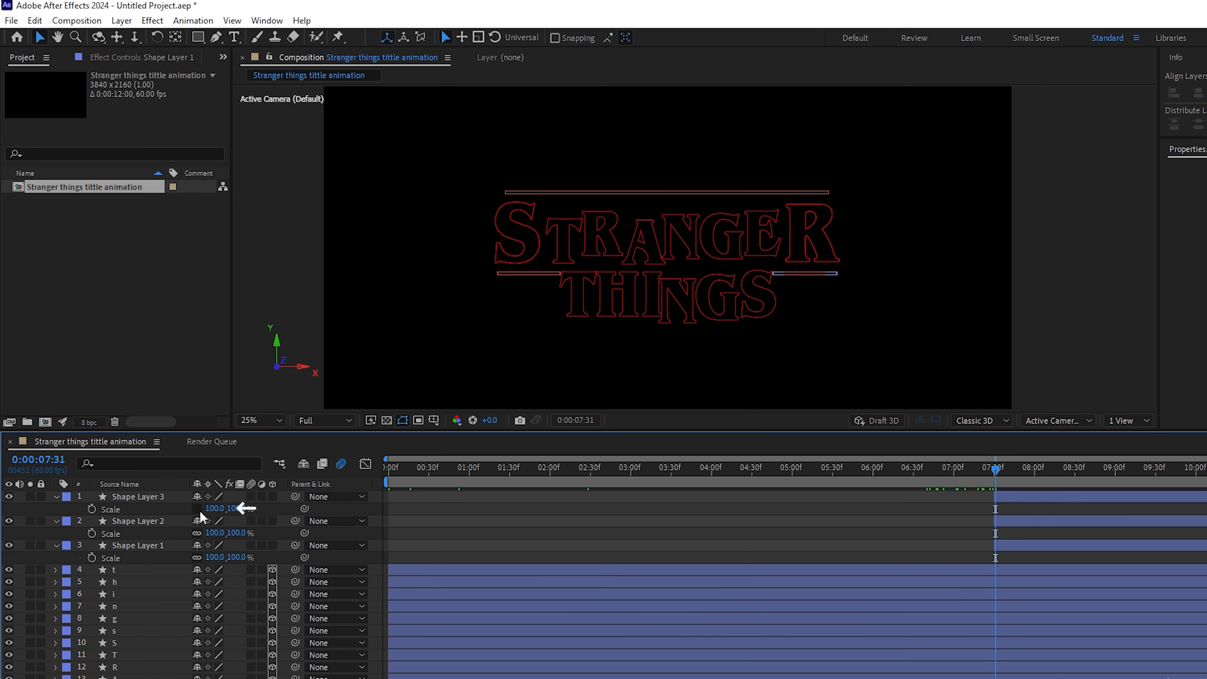
{"action": "left_click", "coordinate": [197, 534]}
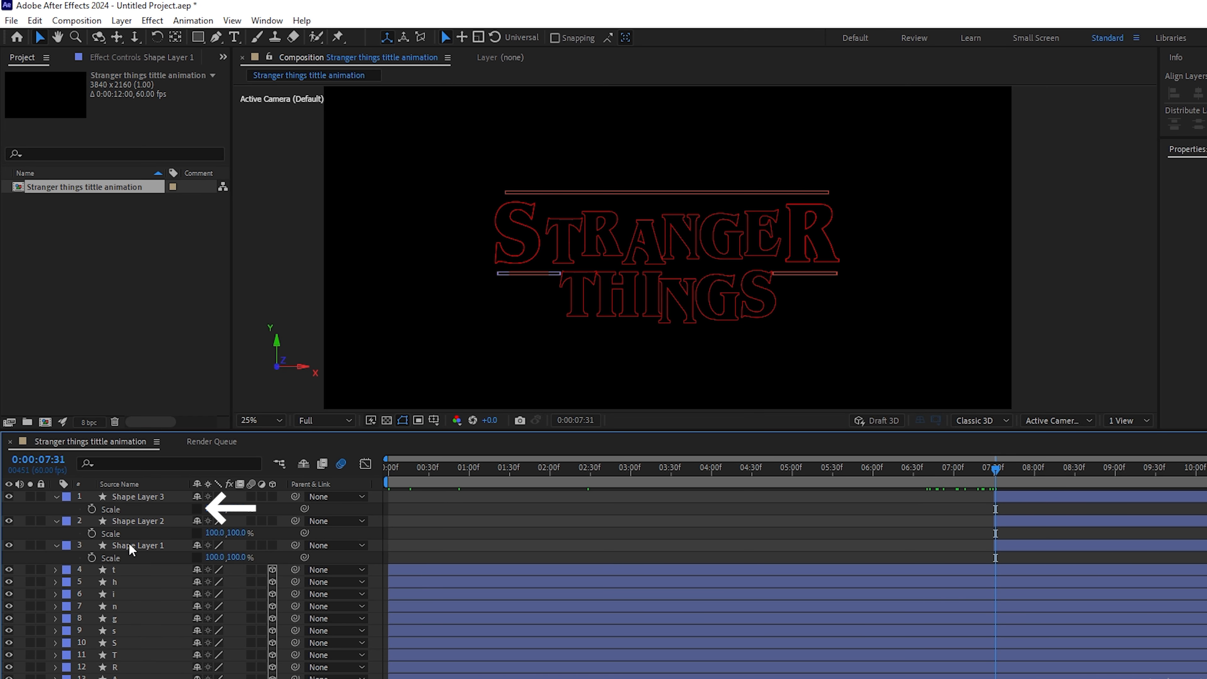
Keyframe Shape Layer 1's Scale to grow horizontally from 0% at 0:00:07:31 to 100% about one second on.
{"action": "left_click", "coordinate": [92, 558]}
{"action": "key", "text": "period"}
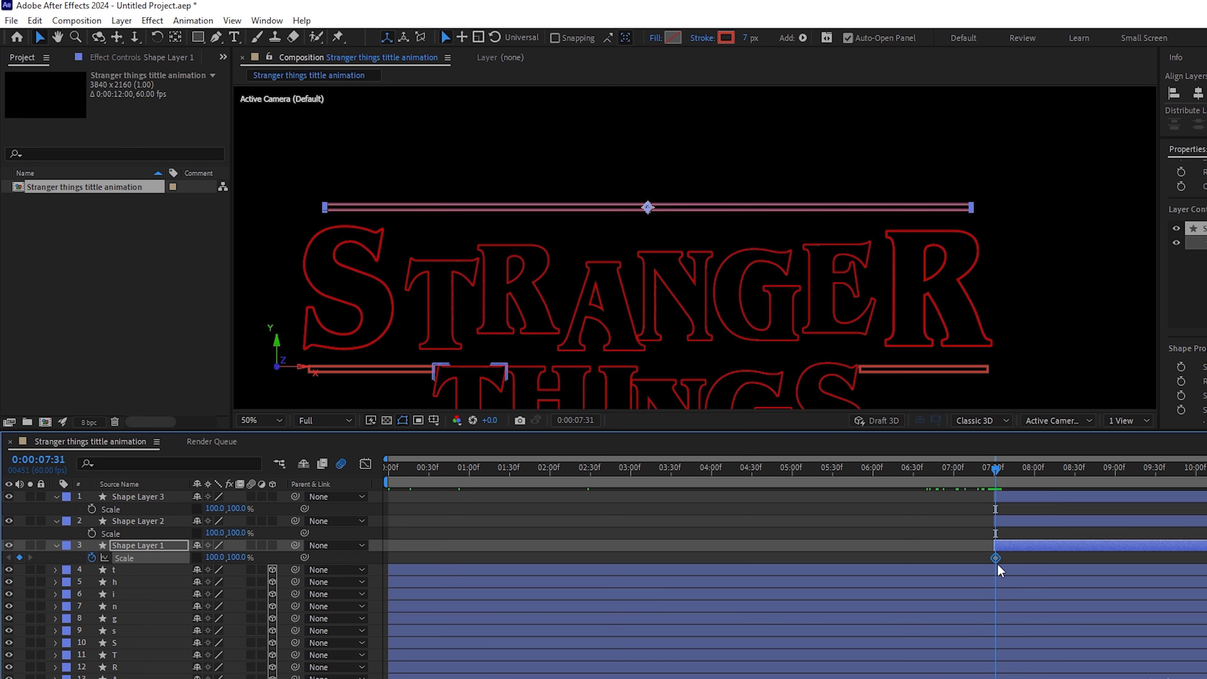
{"action": "left_click", "coordinate": [215, 557]}
{"action": "type", "text": "0"}
{"action": "key", "text": "Return"}
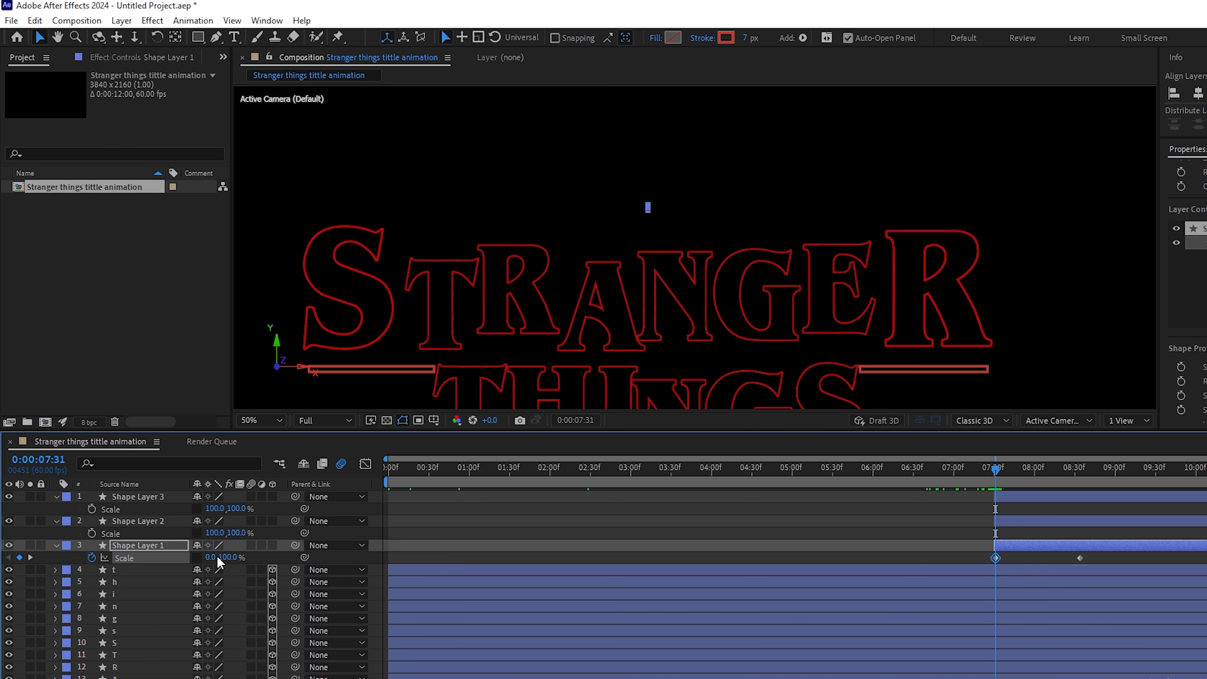
Start Shape Layers 2 and 3 at 0:00:08:02 and keyframe their horizontal Scale growth.
{"action": "left_click_drag", "start_coordinate": [993, 482], "coordinate": [1068, 484]}
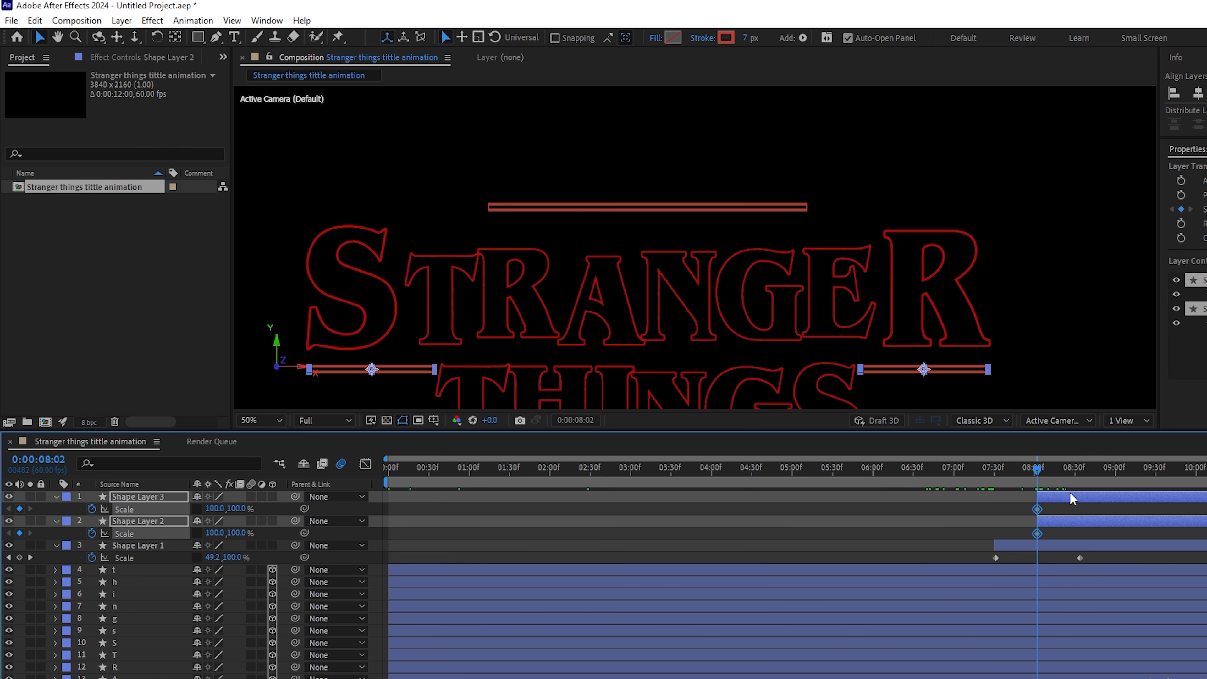
{"action": "left_click_drag", "start_coordinate": [1106, 511], "coordinate": [1136, 512]}
{"action": "key", "text": "Return"}
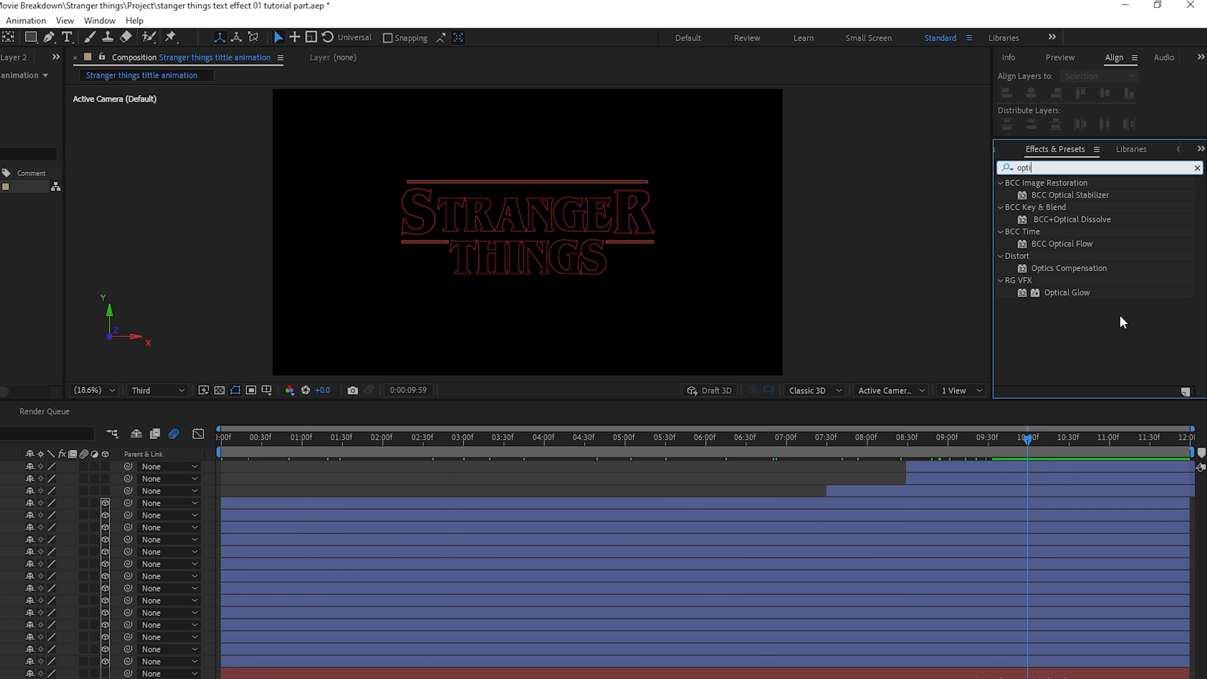
Apply Optical Glow to the large S of STRANGER with Quality Extreme and Alpha Channel Generate (Unmult).
{"action": "left_click_drag", "start_coordinate": [1067, 293], "coordinate": [0, 578]}
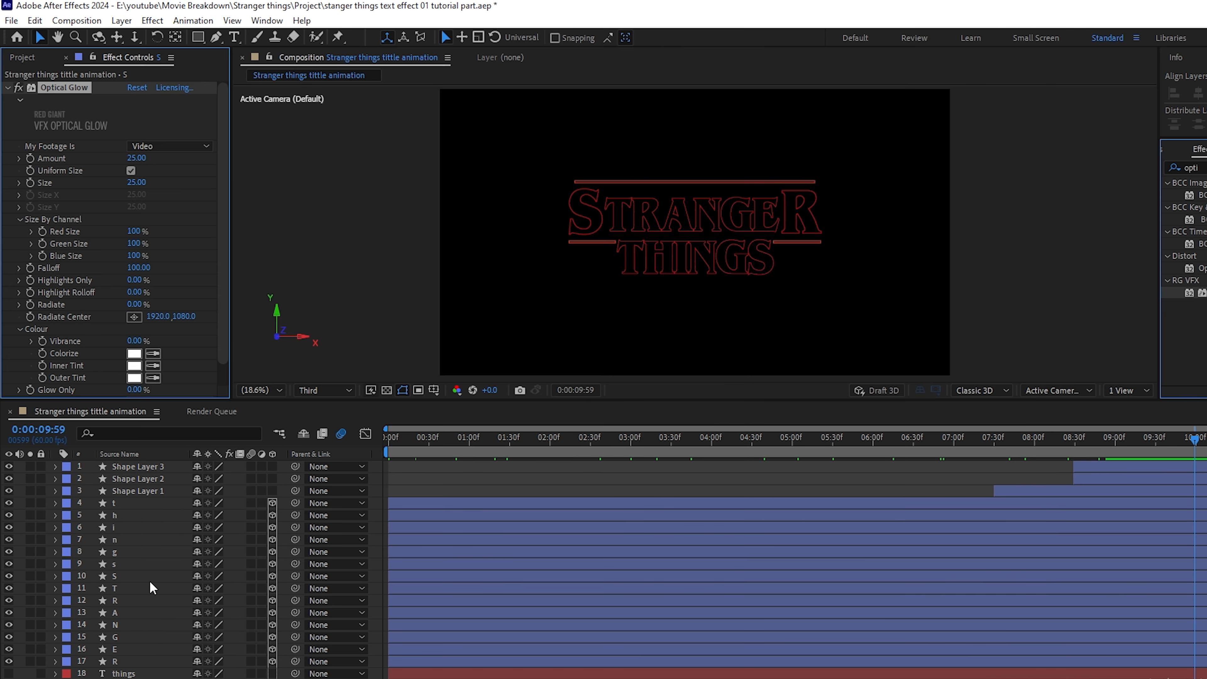
{"action": "scroll", "coordinate": [592, 209], "scroll_direction": "up", "scroll_amount": 5}
{"action": "scroll", "coordinate": [173, 366], "scroll_direction": "down", "scroll_amount": 1}
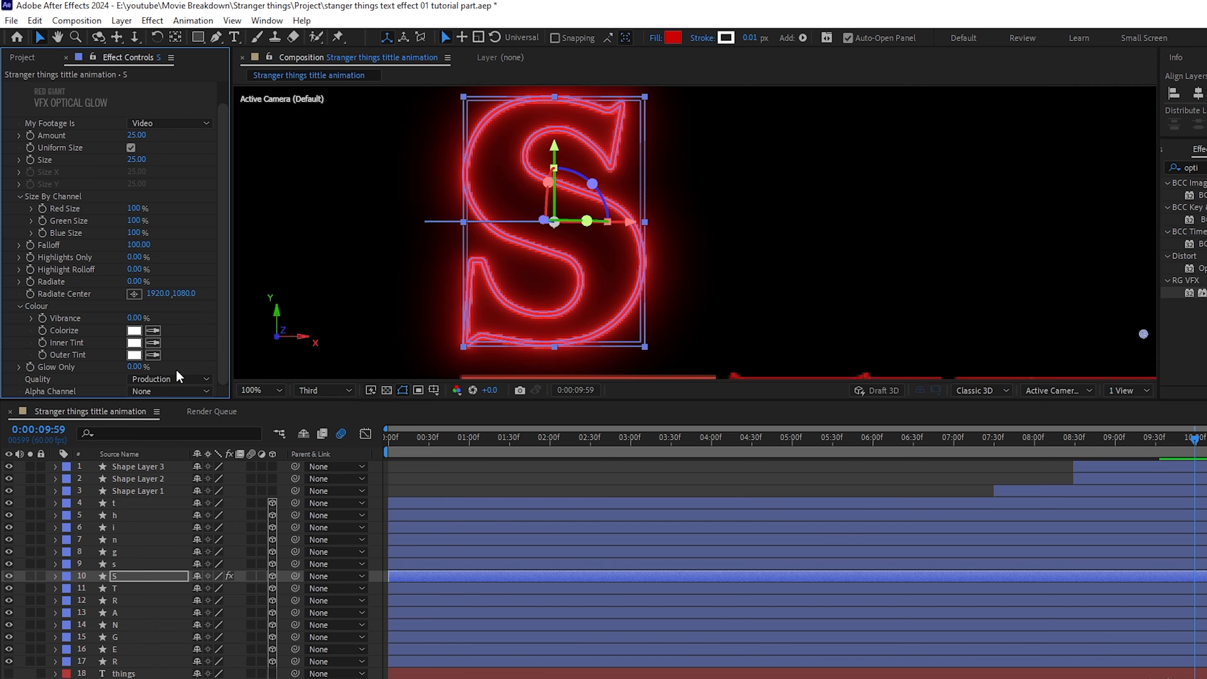
{"action": "left_click", "coordinate": [171, 379]}
{"action": "left_click", "coordinate": [167, 442]}
{"action": "left_click", "coordinate": [170, 391]}
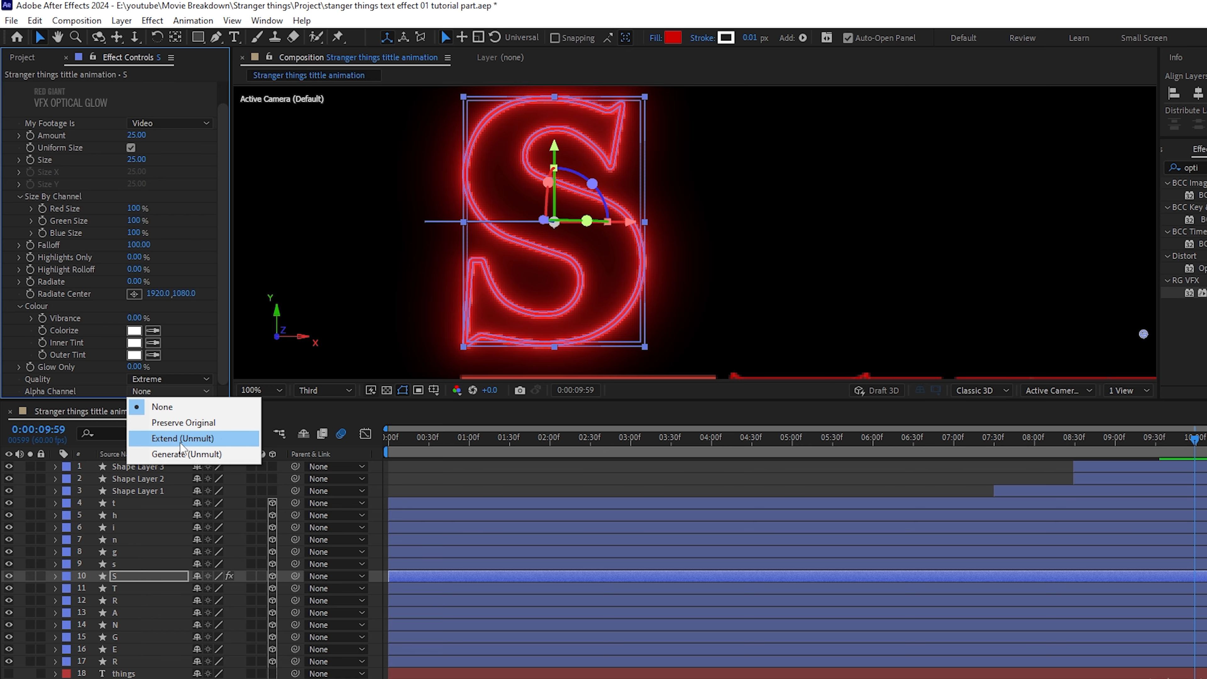
{"action": "left_click", "coordinate": [220, 451]}
{"action": "left_click", "coordinate": [486, 475]}
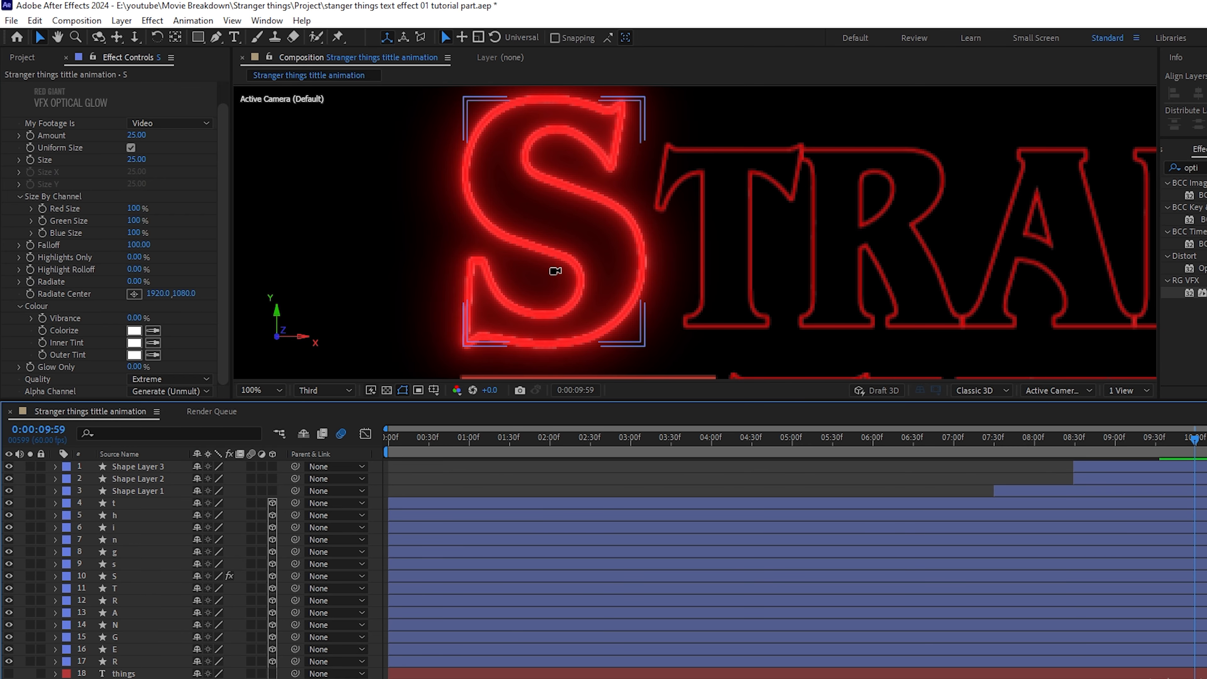
Set the S layer's Optical Glow Amount to 5 and Size to 46.
{"action": "scroll", "coordinate": [560, 269], "scroll_direction": "down", "scroll_amount": 4}
{"action": "scroll", "coordinate": [568, 266], "scroll_direction": "up", "scroll_amount": 4}
{"action": "left_click", "coordinate": [547, 278]}
{"action": "left_click", "coordinate": [138, 159]}
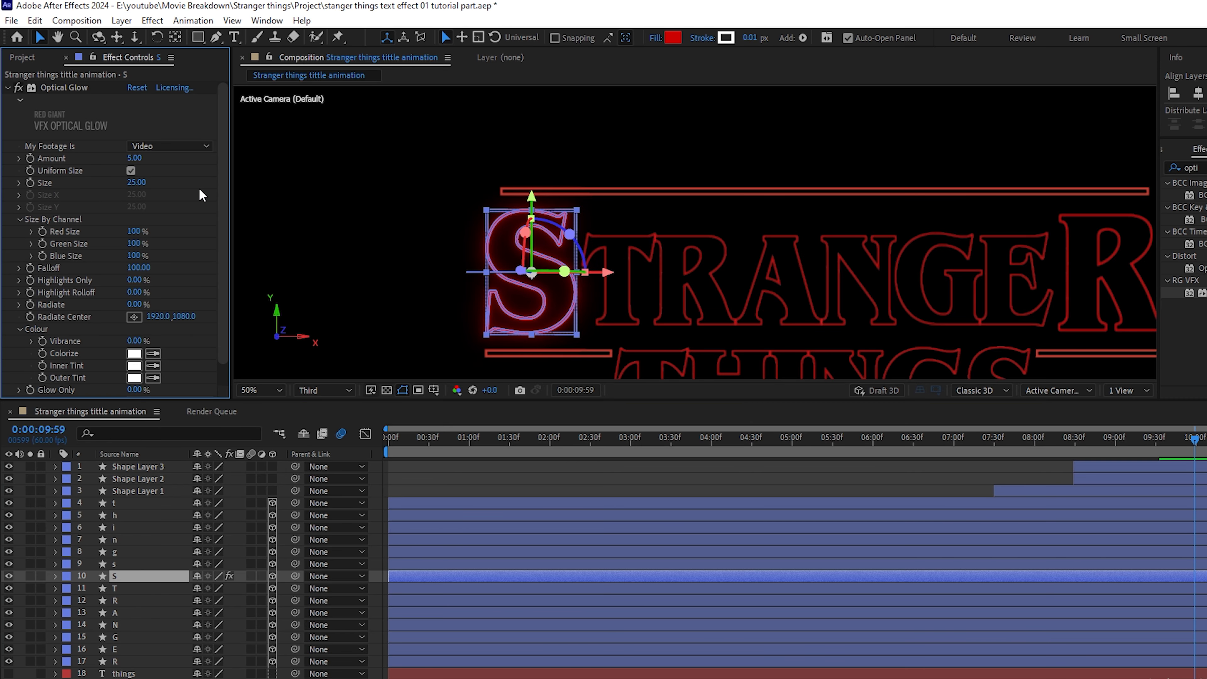
Copy the S layer's Optical Glow effect to all the other letter layers and the three line shape layers.
{"action": "left_click", "coordinate": [61, 87]}
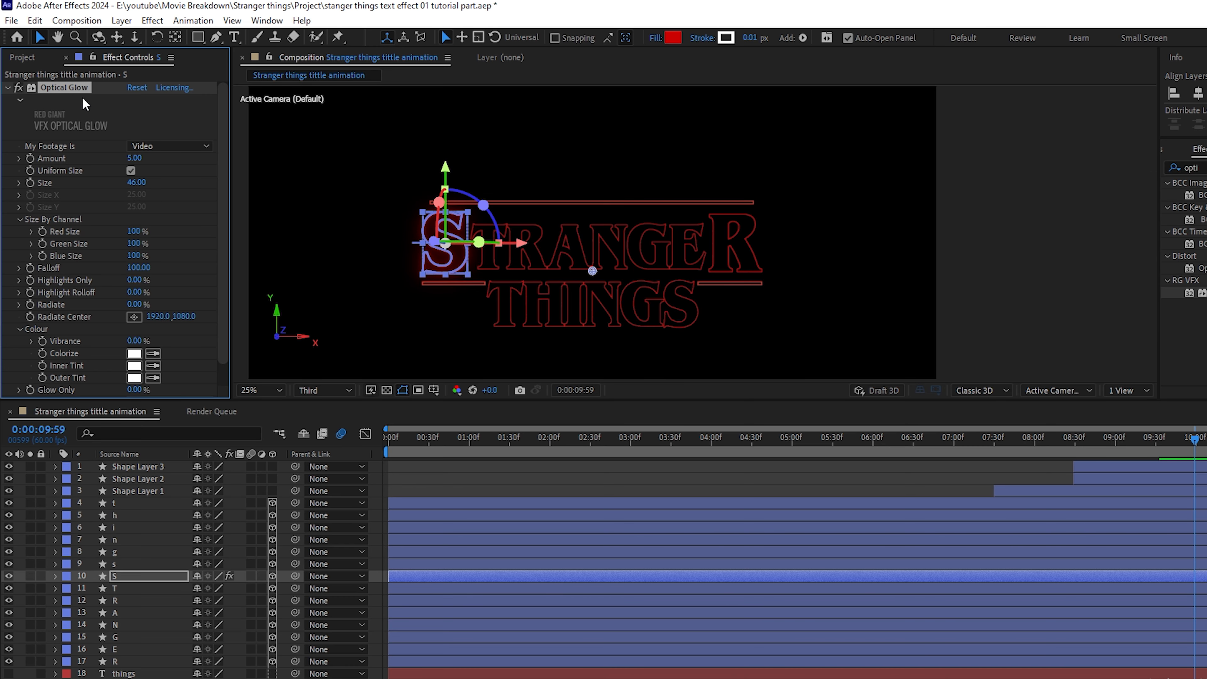
{"action": "left_click", "coordinate": [124, 661]}
{"action": "left_click", "coordinate": [124, 591], "text": "shift"}
{"action": "key", "text": "ctrl+v"}
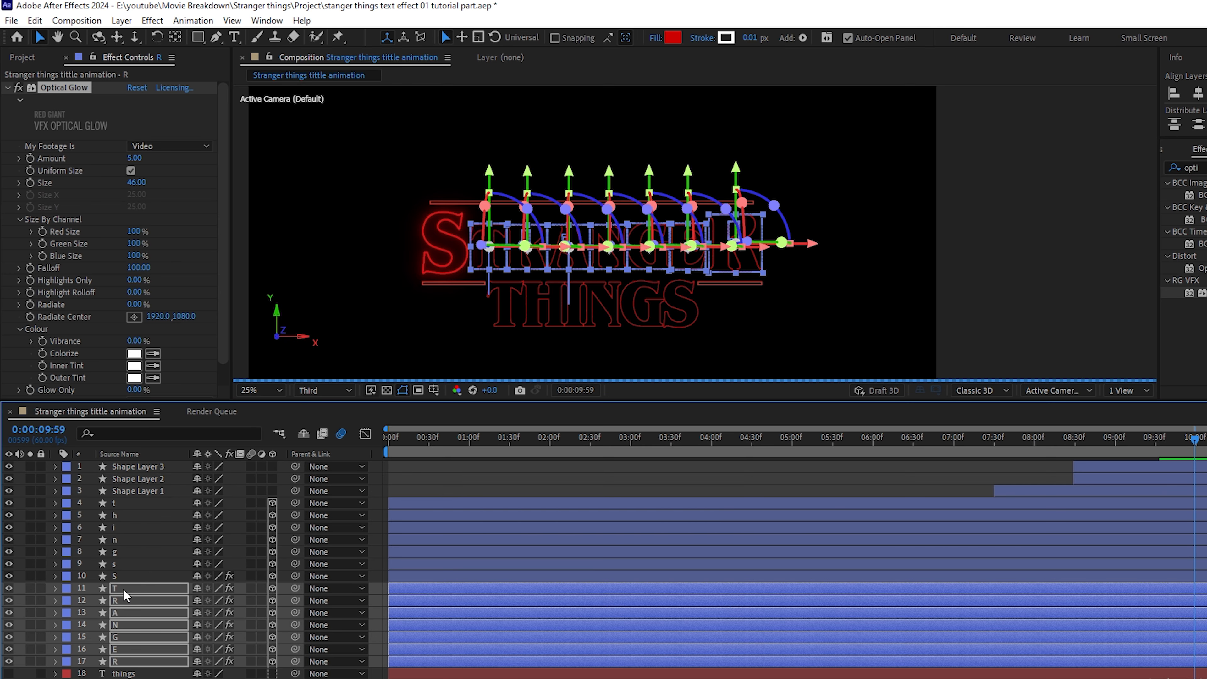
{"action": "left_click", "coordinate": [123, 564]}
{"action": "left_click", "coordinate": [126, 506], "text": "shift"}
{"action": "key", "text": "ctrl+v"}
{"action": "left_click", "coordinate": [155, 491]}
{"action": "left_click", "coordinate": [145, 470], "text": "shift"}
{"action": "key", "text": "ctrl+v"}
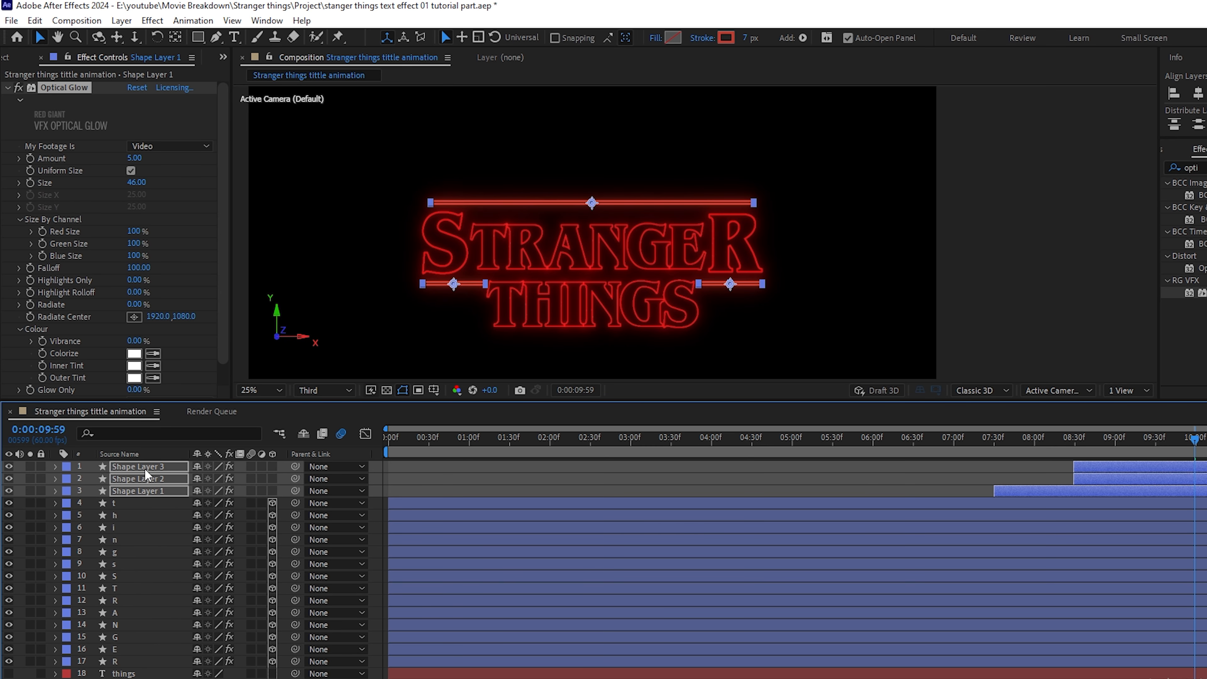
Add a new camera to the composition.
{"action": "right_click", "coordinate": [255, 656]}
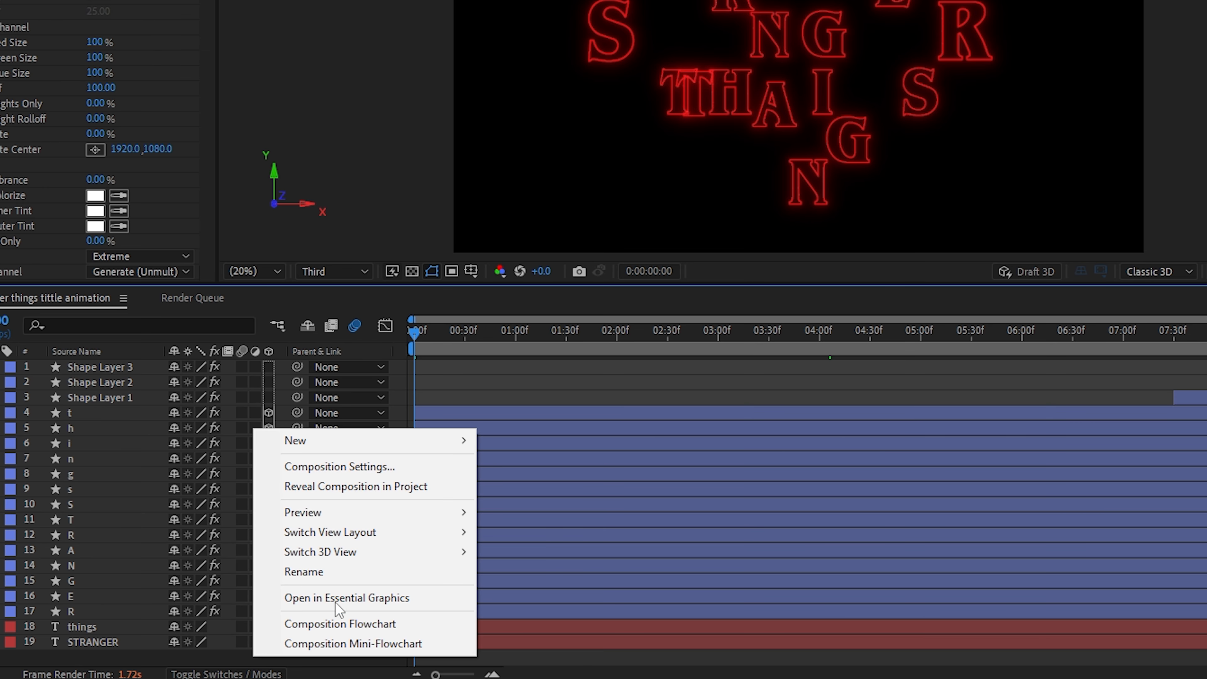
{"action": "mouse_move", "coordinate": [394, 444]}
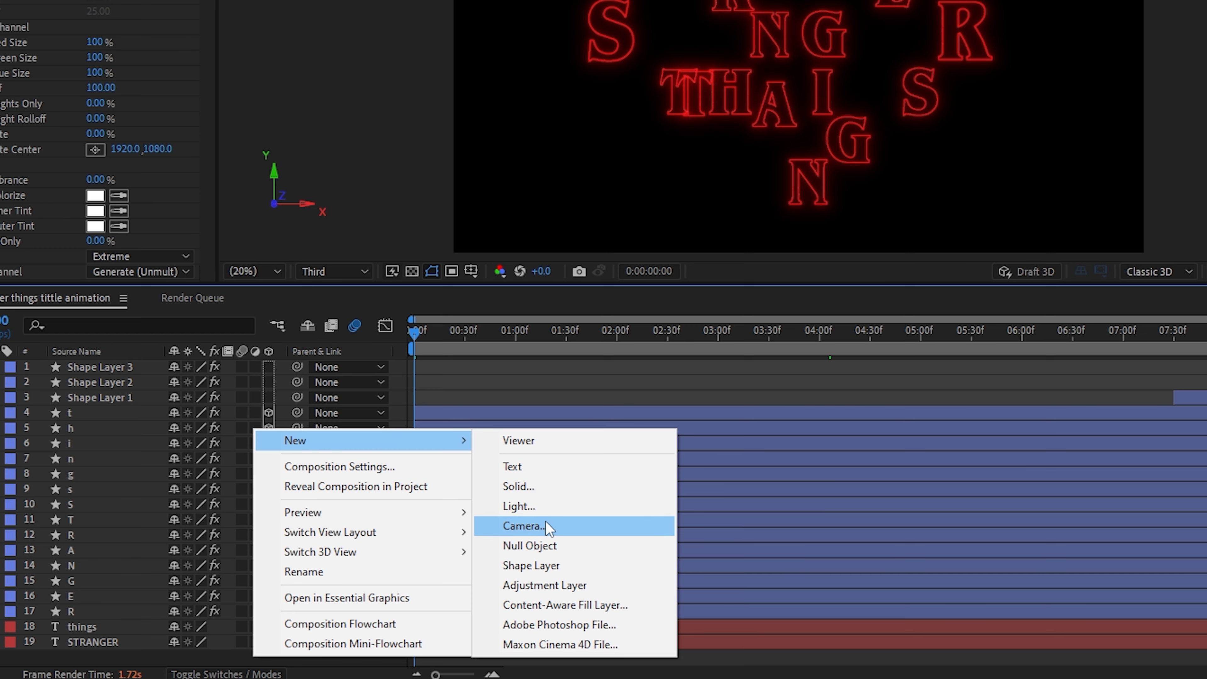
{"action": "left_click", "coordinate": [532, 527]}
{"action": "left_click", "coordinate": [742, 226]}
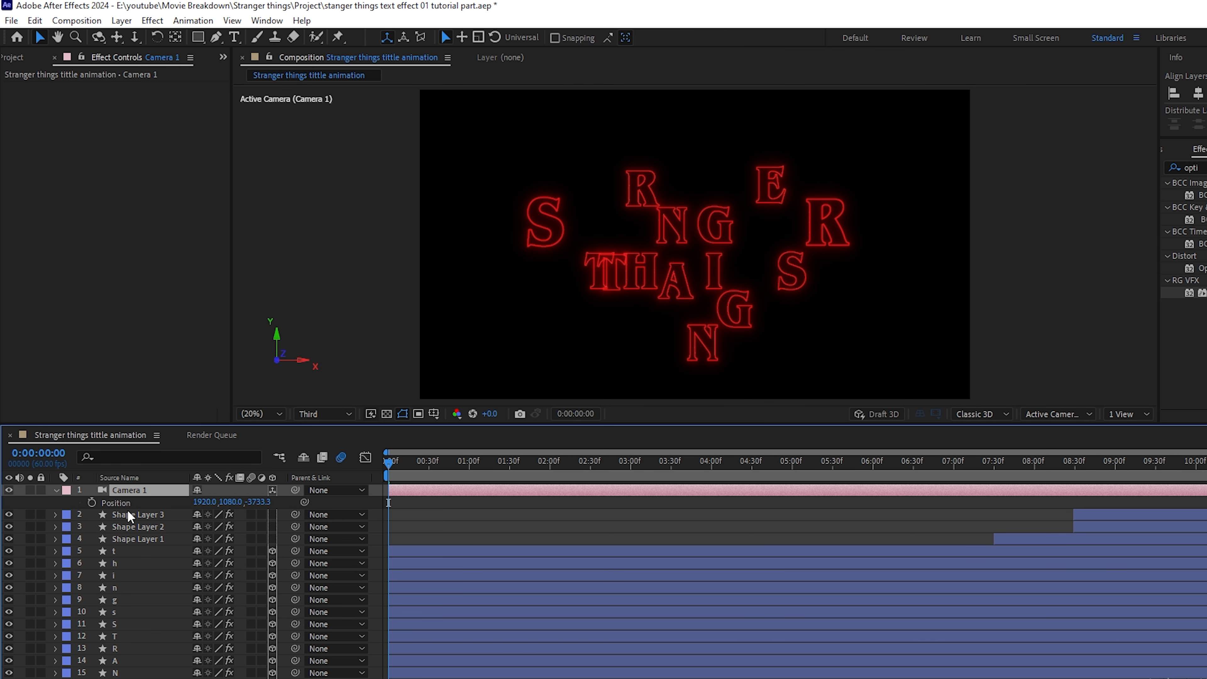
Keyframe the camera's Position from Z -139.3 at frame 0 to Z -3733.3, and apply Easy Ease Out to the first keyframe.
{"action": "left_click", "coordinate": [92, 503]}
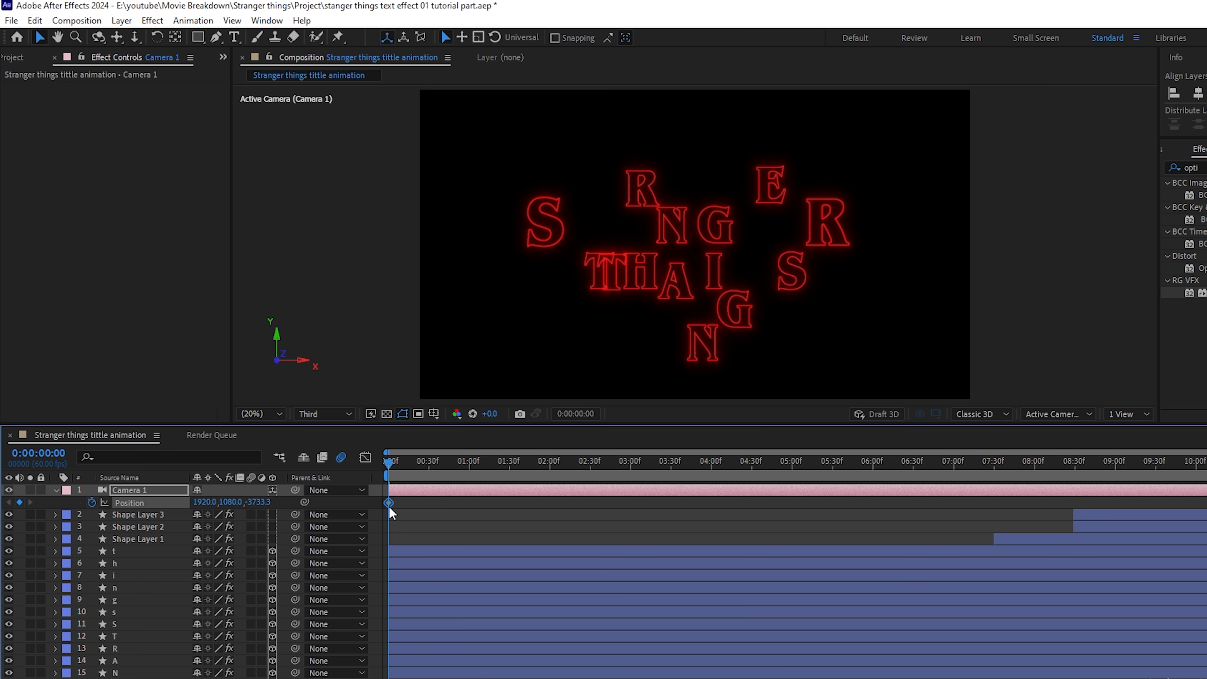
{"action": "left_click_drag", "start_coordinate": [453, 513], "coordinate": [685, 517]}
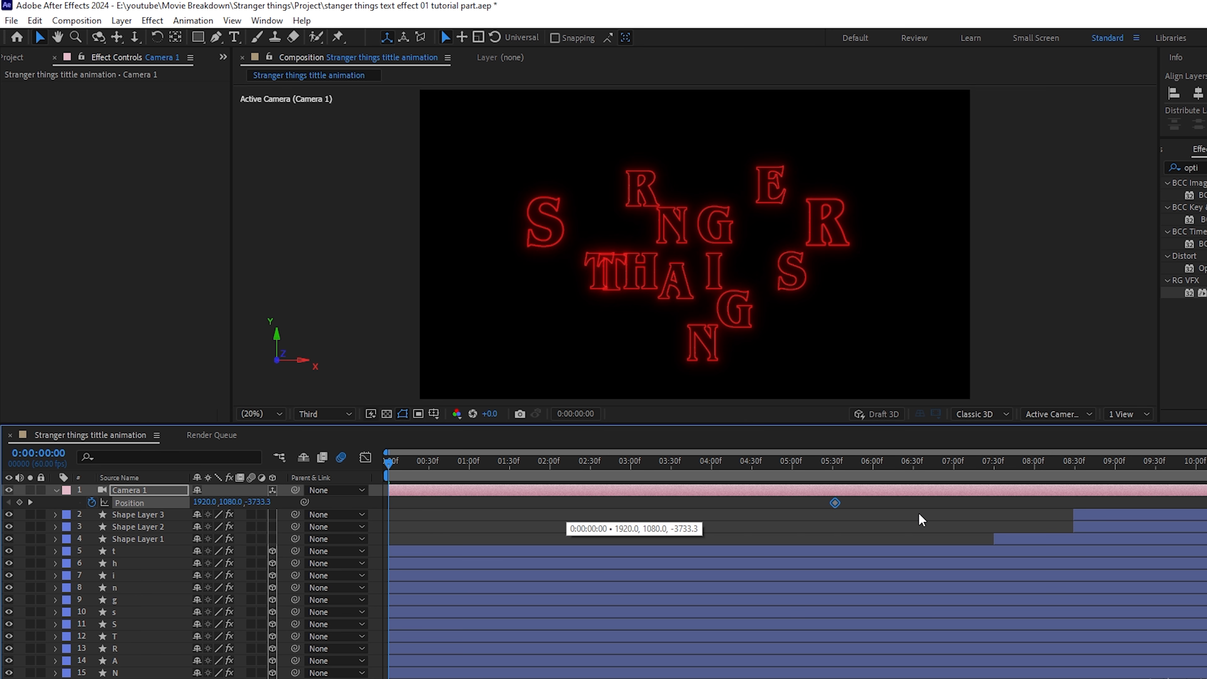
{"action": "left_click_drag", "start_coordinate": [264, 502], "coordinate": [1139, 480]}
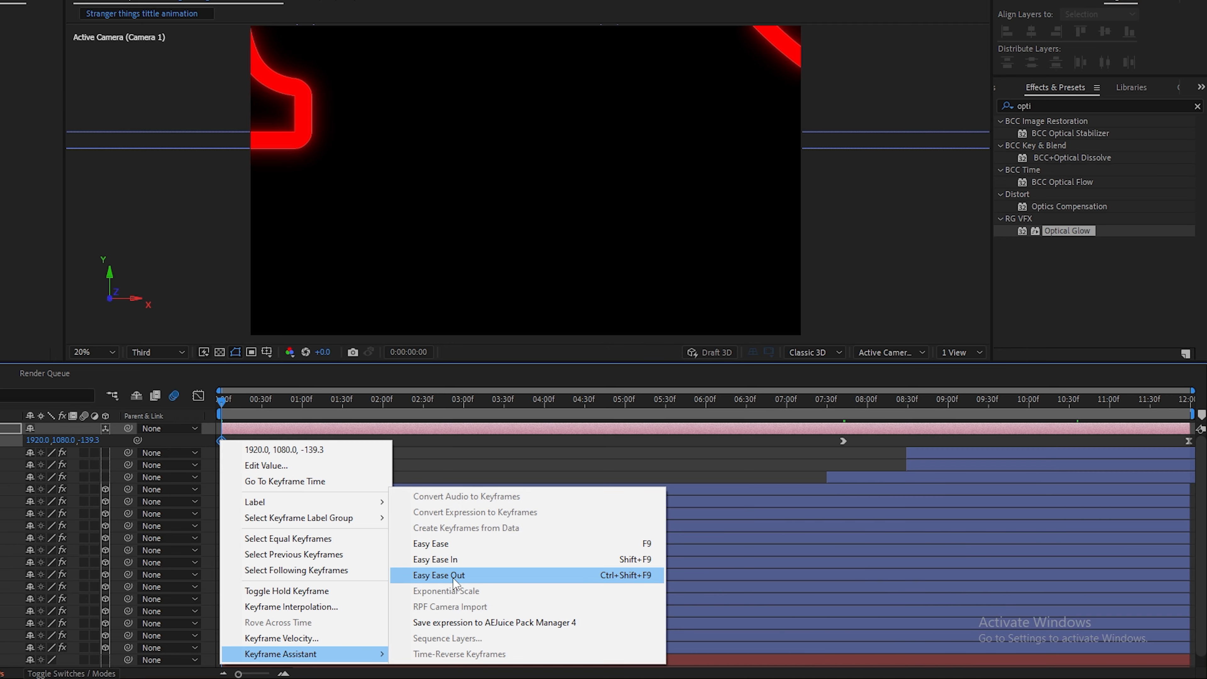
{"action": "left_click", "coordinate": [447, 544]}
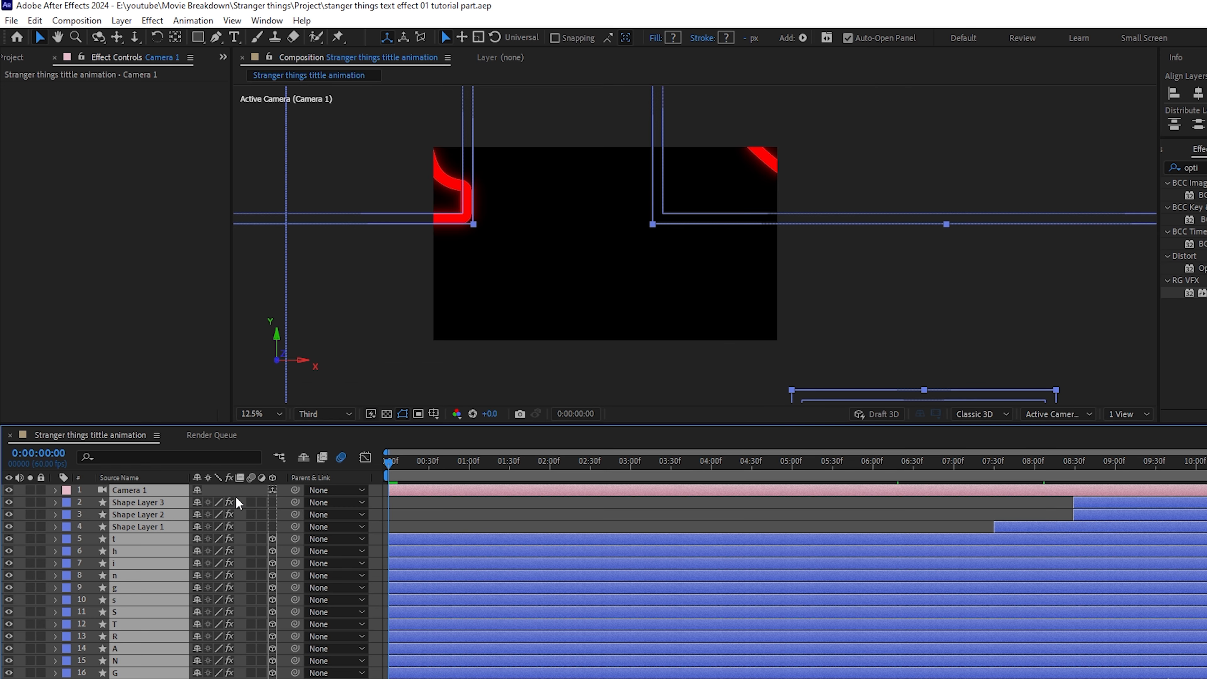
Enable motion blur on the letter and line shape layers.
{"action": "left_click", "coordinate": [250, 513]}
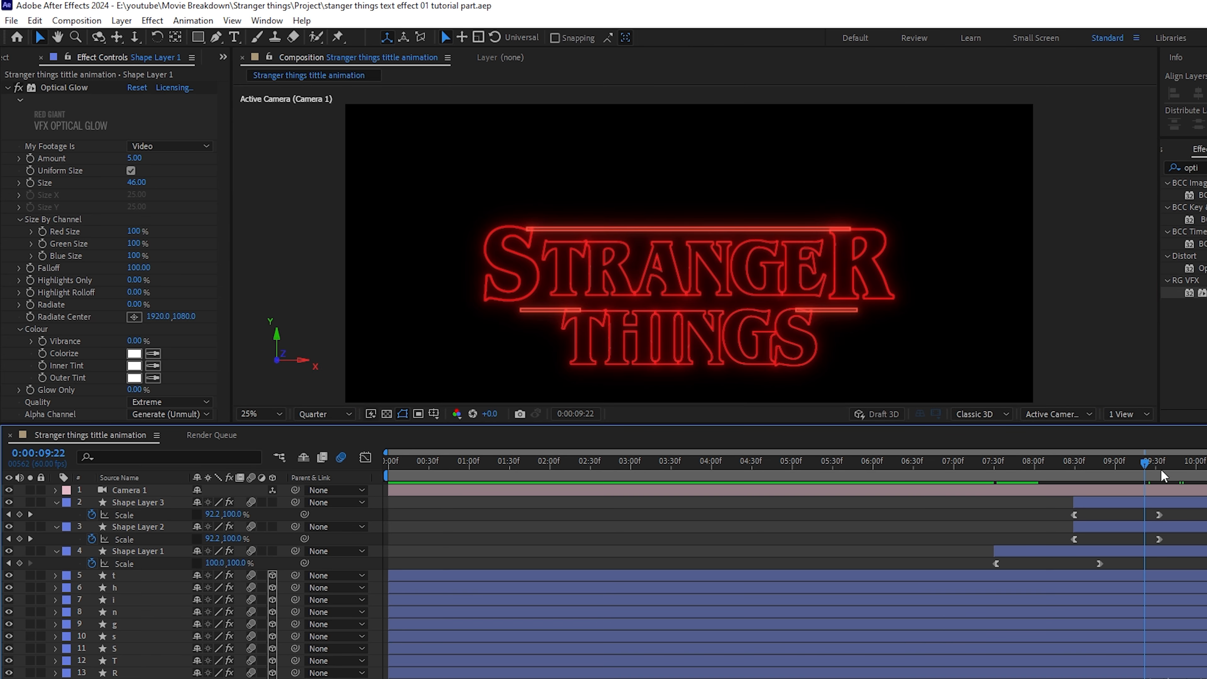
{"action": "left_click_drag", "start_coordinate": [1163, 476], "coordinate": [1171, 476]}
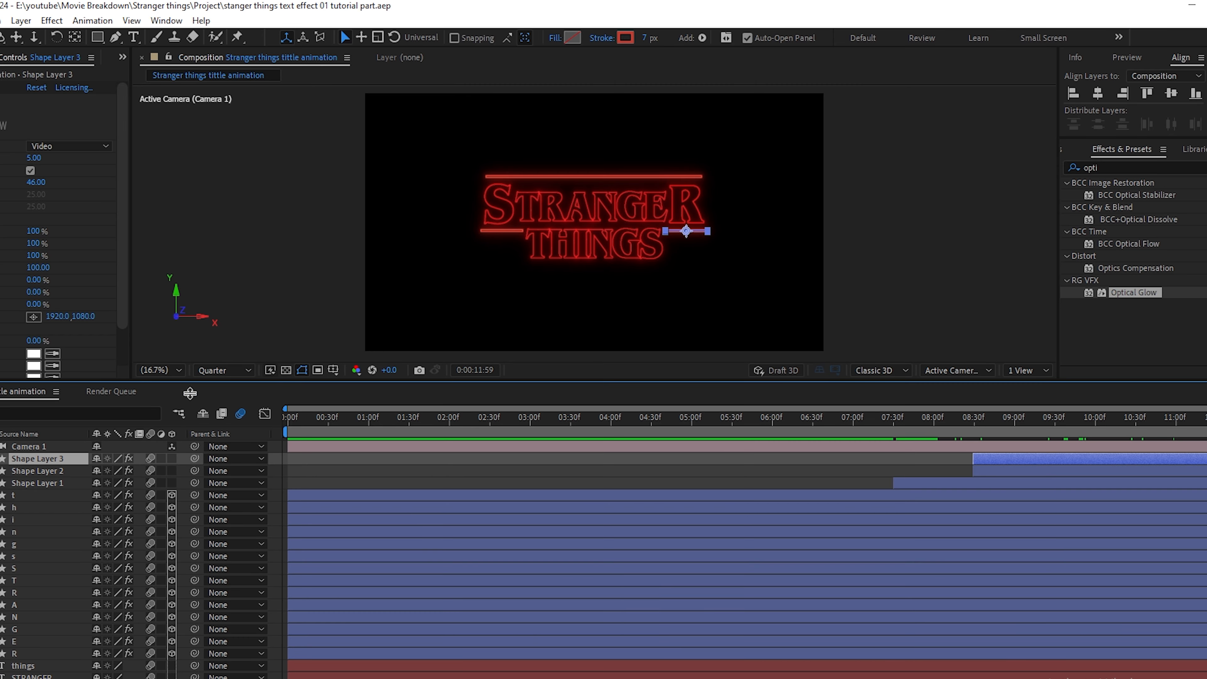
Create a full-size black solid layer and shift it in time to start around the 10-second mark.
{"action": "right_click", "coordinate": [238, 516]}
{"action": "mouse_move", "coordinate": [216, 527]}
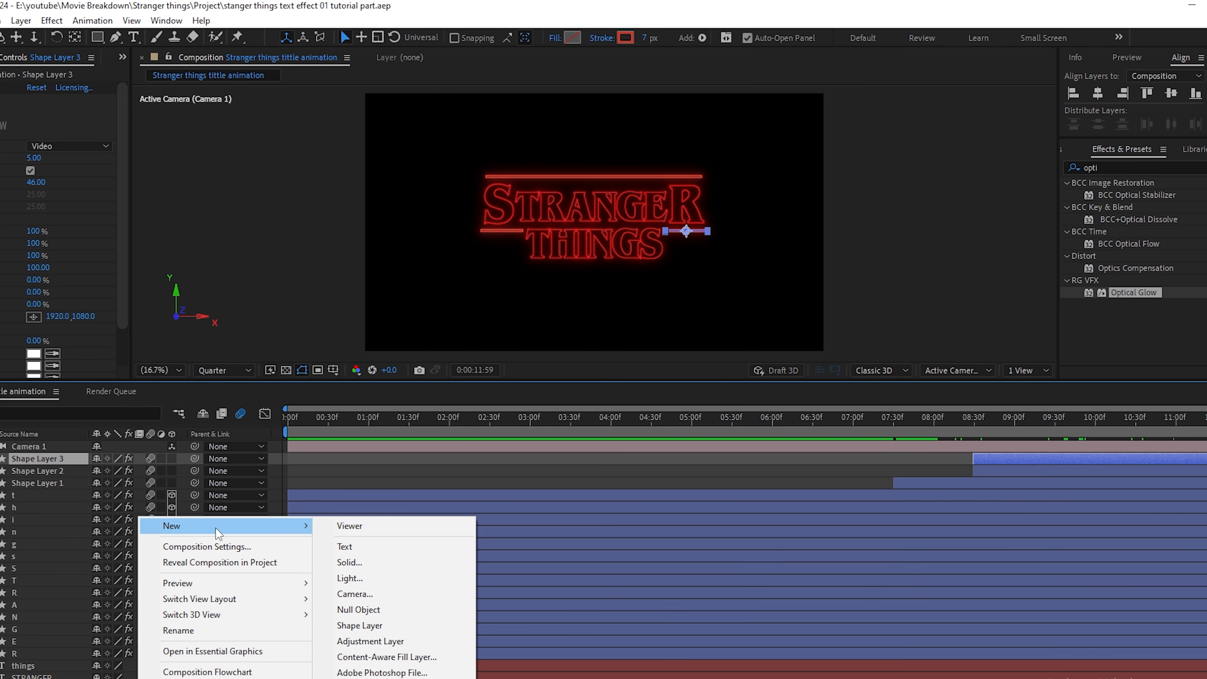
{"action": "left_click", "coordinate": [358, 566]}
{"action": "left_click", "coordinate": [579, 466]}
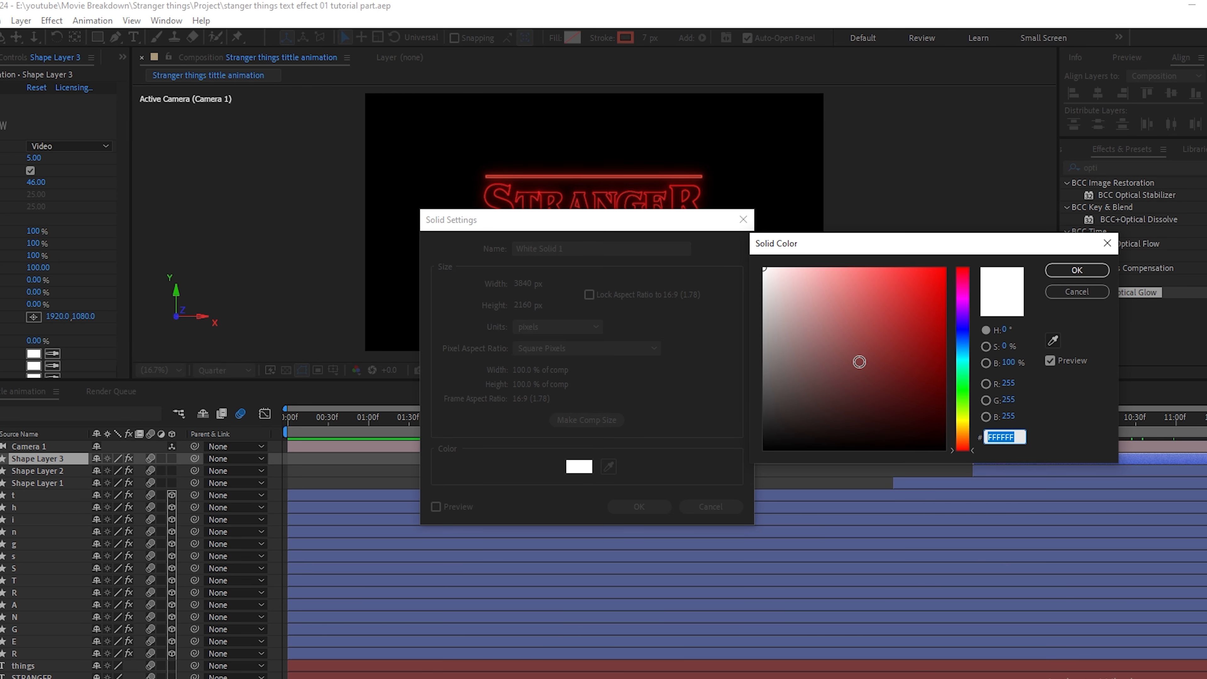
{"action": "left_click", "coordinate": [1077, 270]}
{"action": "left_click", "coordinate": [640, 506]}
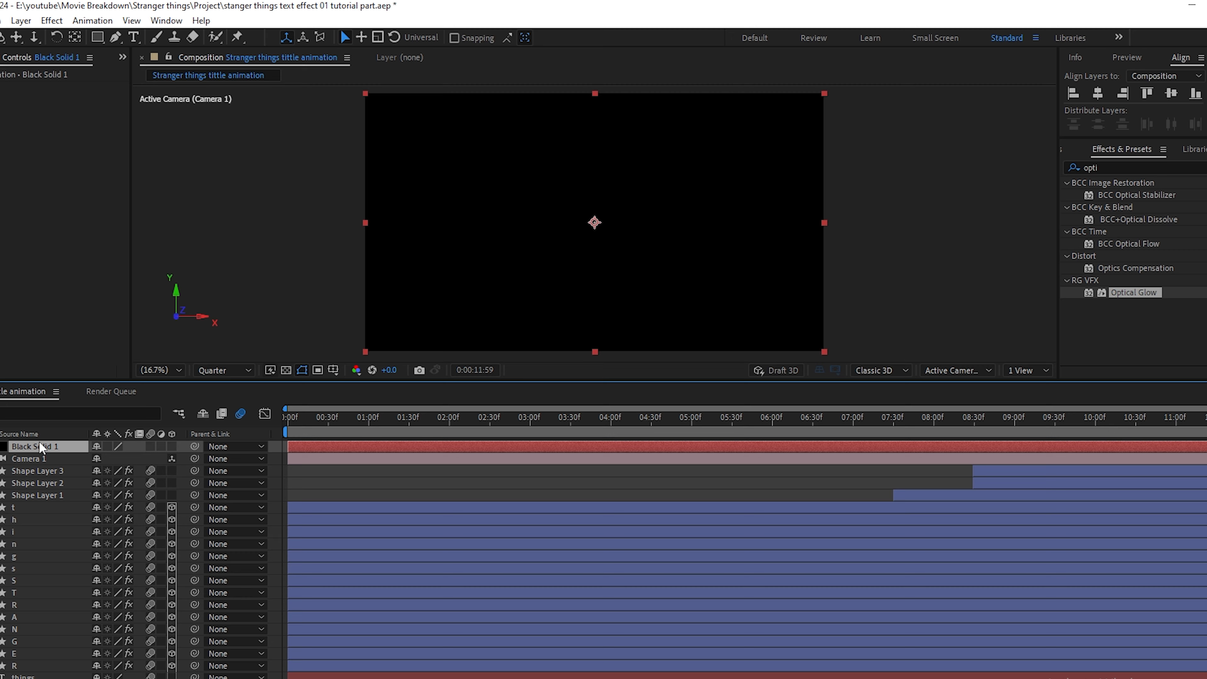
{"action": "left_click_drag", "start_coordinate": [533, 451], "coordinate": [1112, 456]}
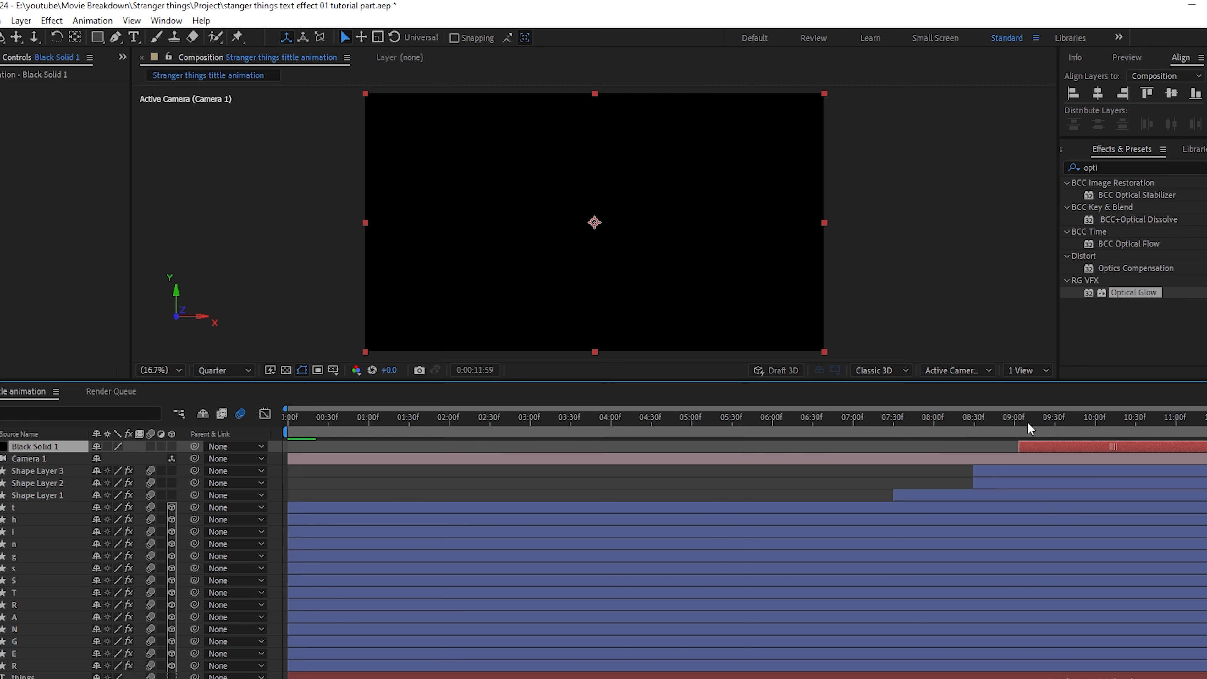
{"action": "left_click_drag", "start_coordinate": [1014, 422], "coordinate": [1021, 427]}
Draw a large elliptical mask around the title area on the black solid and invert it.
{"action": "left_click", "coordinate": [95, 38]}
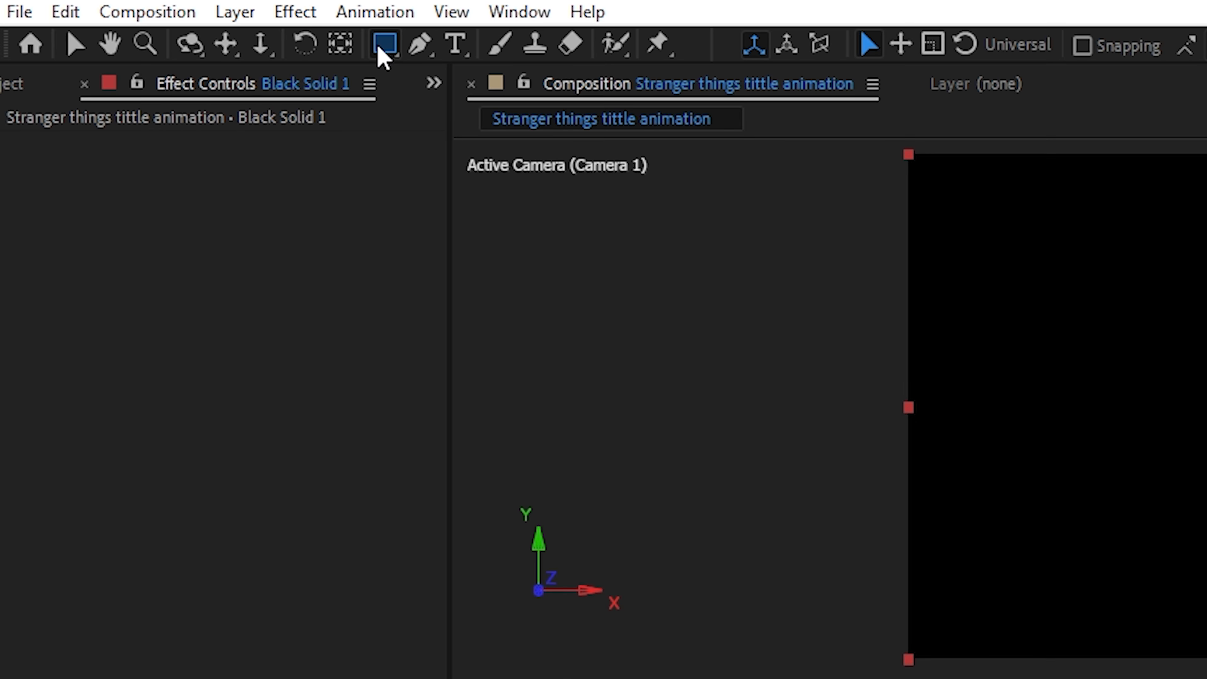
{"action": "left_click_drag", "start_coordinate": [382, 56], "coordinate": [502, 108]}
{"action": "left_click_drag", "start_coordinate": [1030, 285], "coordinate": [1206, 380]}
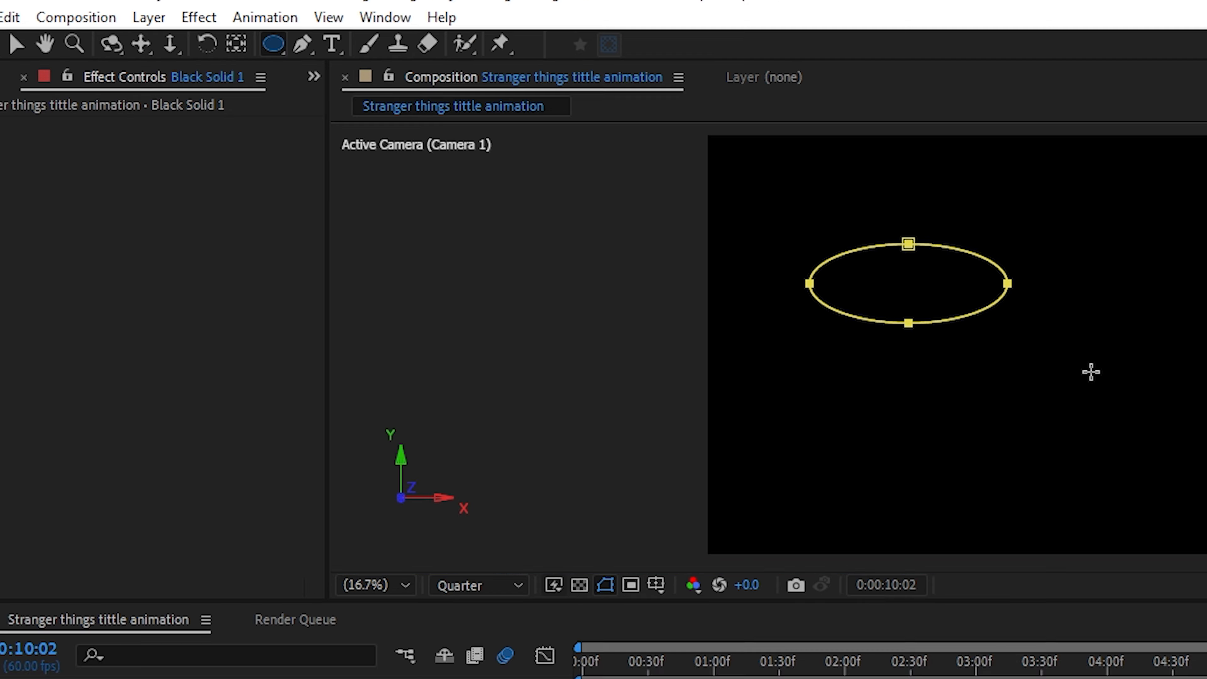
{"action": "left_click_drag", "start_coordinate": [1091, 372], "coordinate": [1206, 445]}
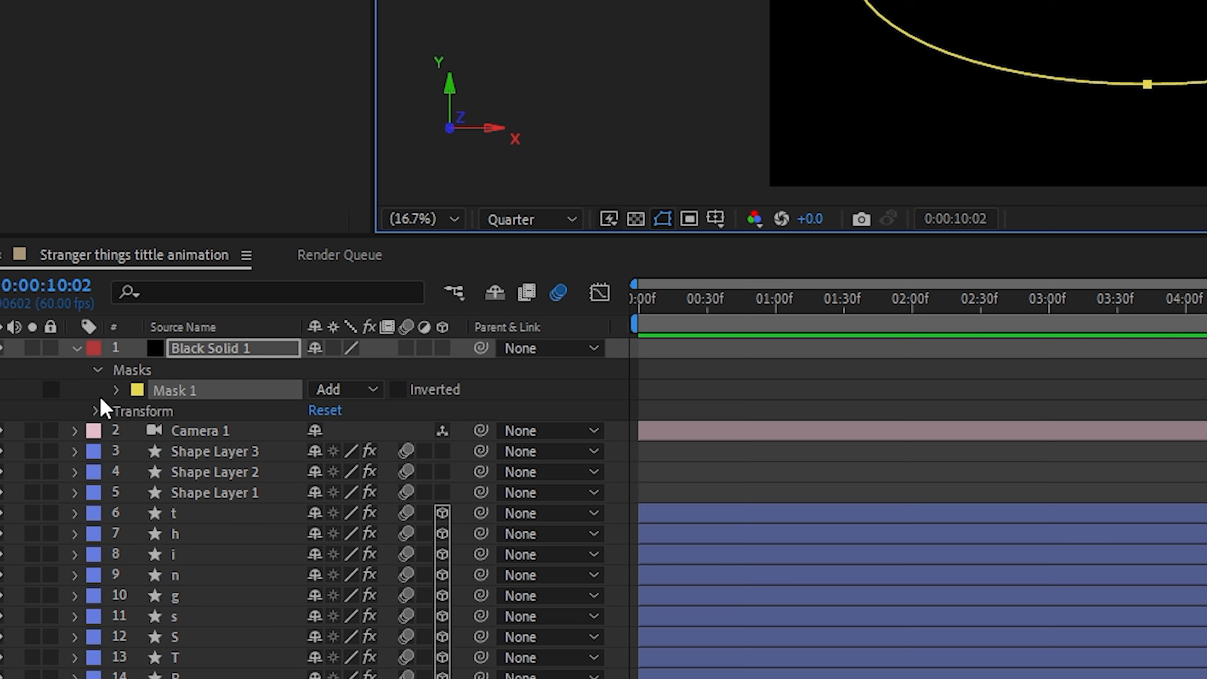
{"action": "left_click", "coordinate": [398, 390]}
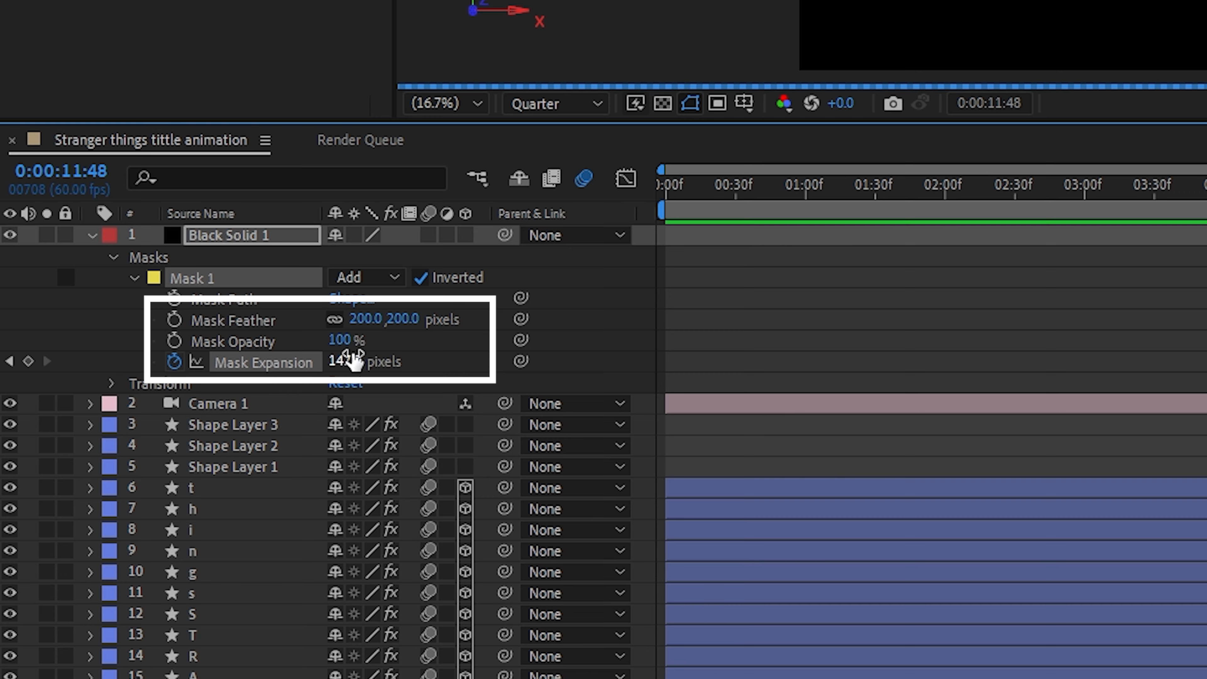
Set the mask feather to 200 pixels, keyframe Mask Expansion from 147 to -599 pixels, and ease both keyframes.
{"action": "mouse_move", "coordinate": [354, 361]}
{"action": "left_mouse_down"}
{"action": "mouse_move", "coordinate": [328, 362]}
{"action": "mouse_move", "coordinate": [342, 359]}
{"action": "left_mouse_up"}
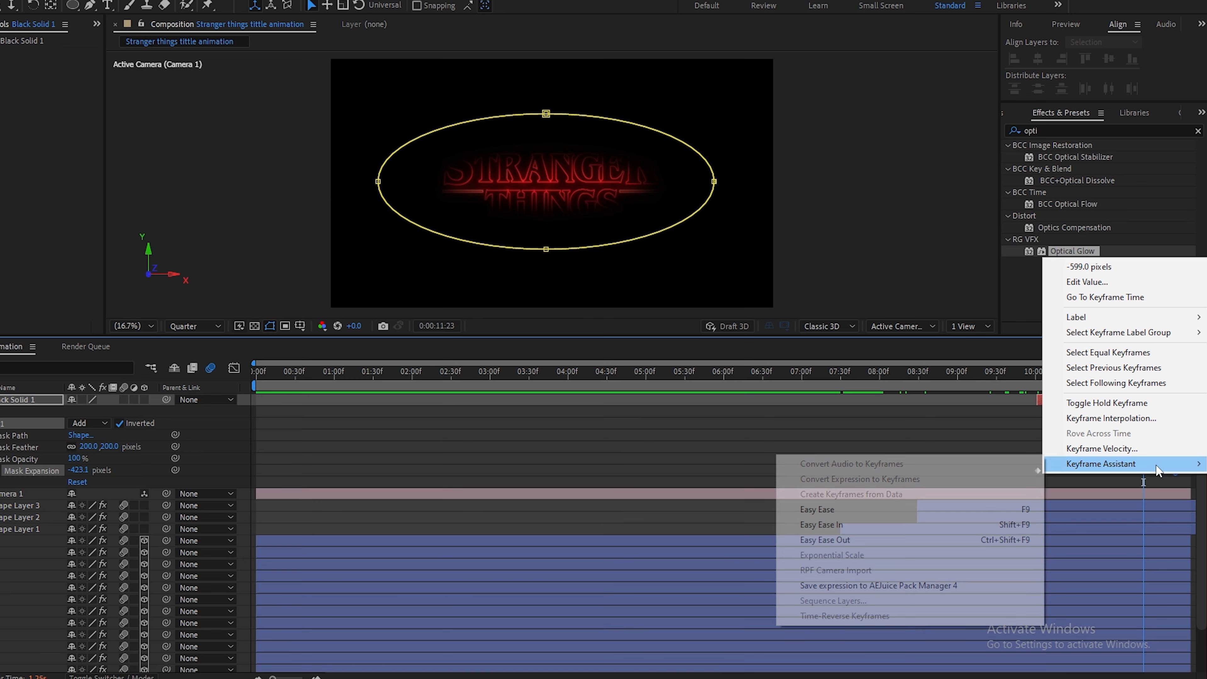
{"action": "left_click", "coordinate": [946, 540]}
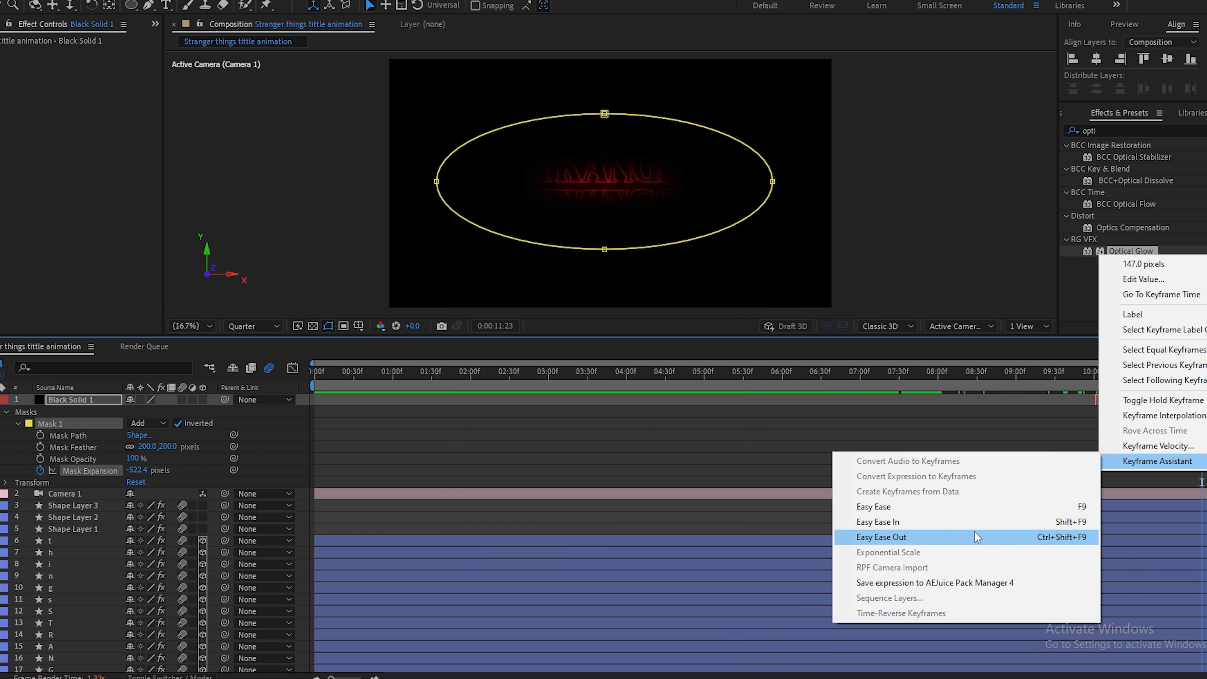
{"action": "left_click", "coordinate": [914, 540]}
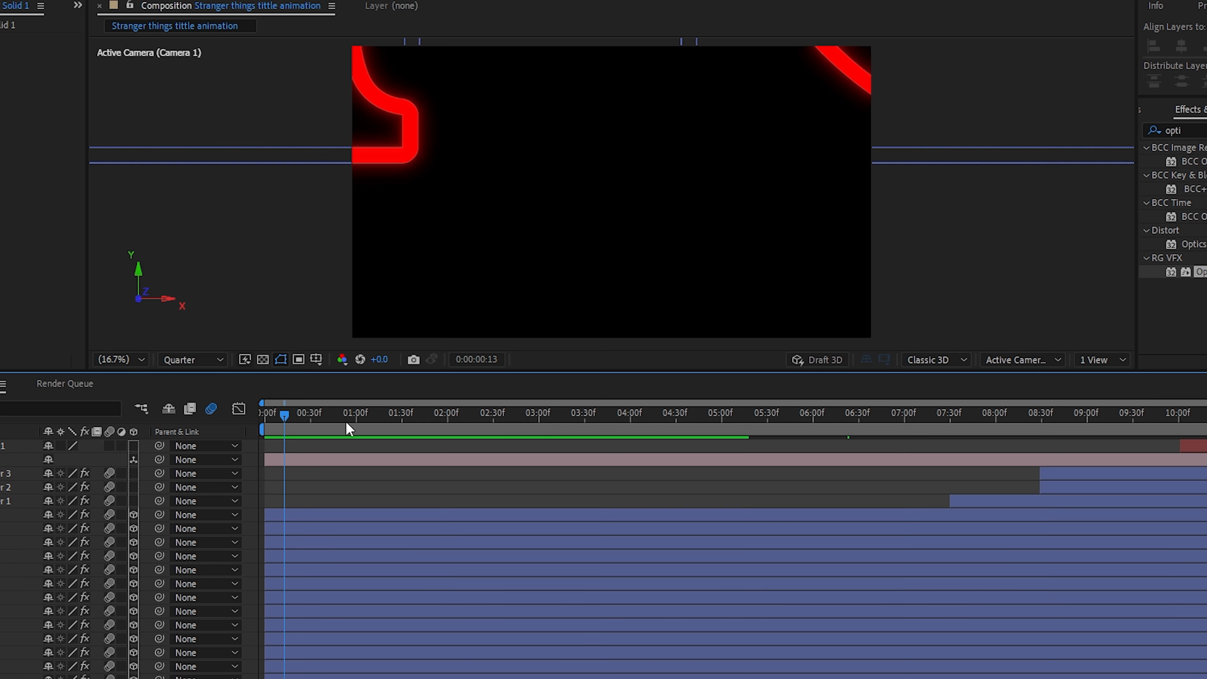
{"action": "left_click", "coordinate": [416, 418]}
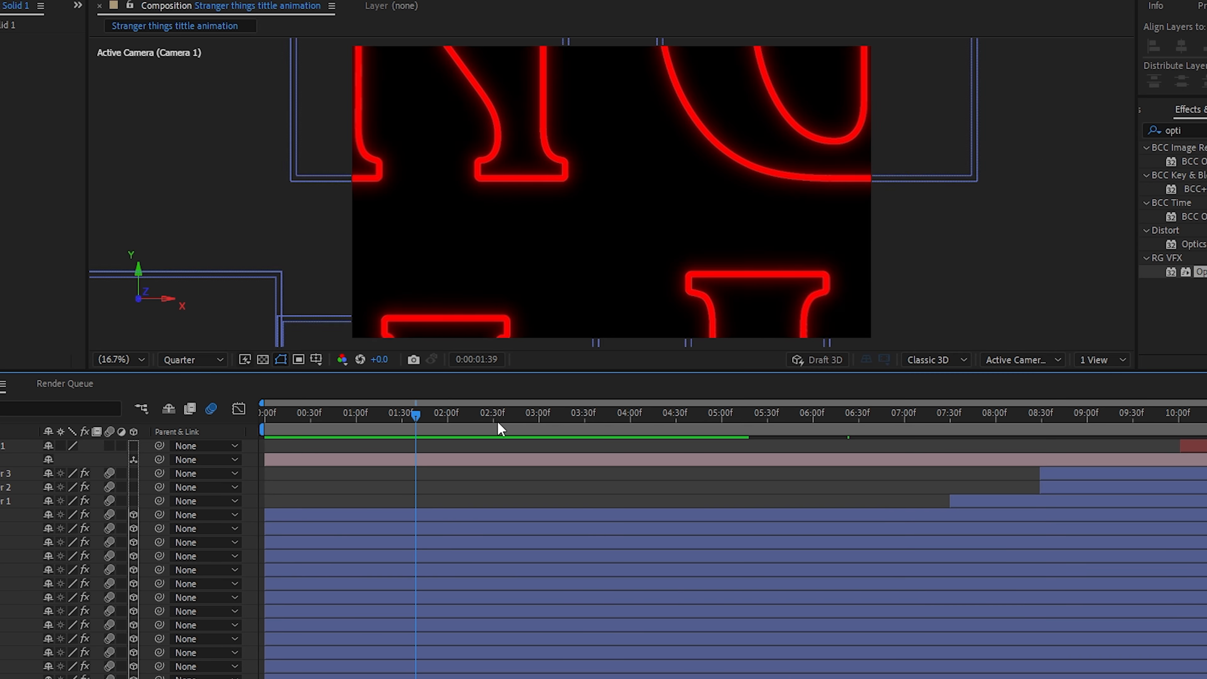
{"action": "left_click_drag", "start_coordinate": [497, 421], "coordinate": [965, 428]}
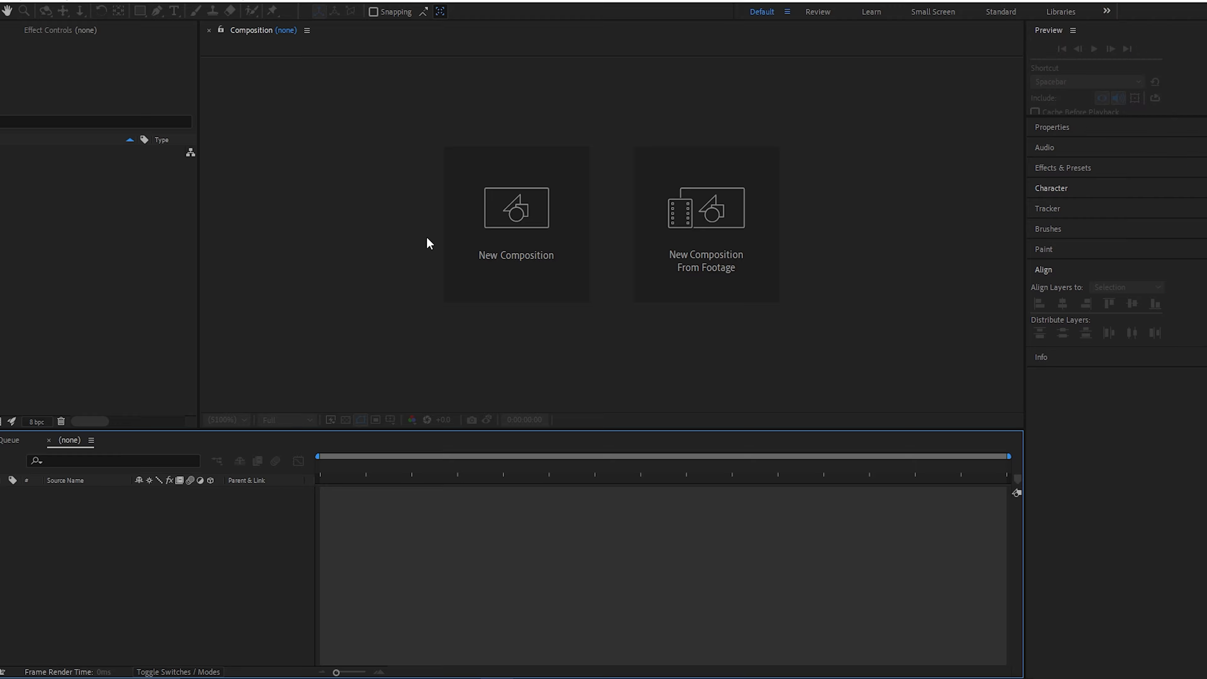
Create a composition named intro text effect at 1920 x 1080, 60 fps, 3 seconds long, with a black background.
{"action": "left_click", "coordinate": [541, 237]}
{"action": "left_click", "coordinate": [505, 245]}
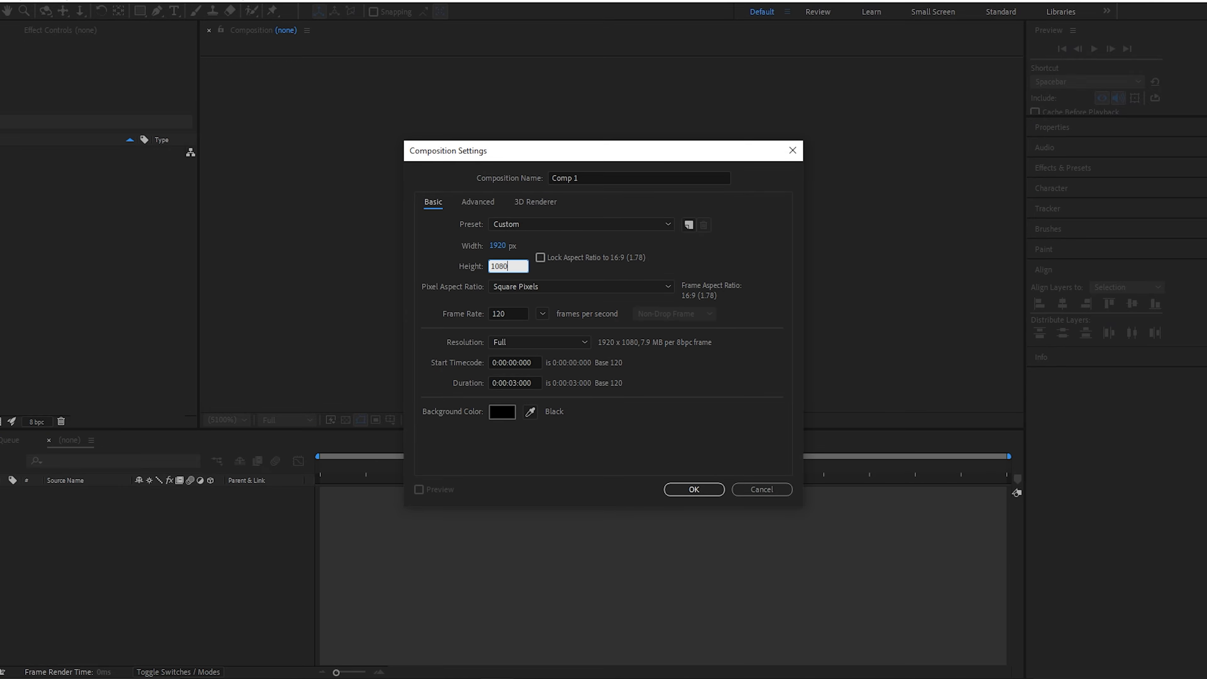
{"action": "left_click", "coordinate": [543, 314]}
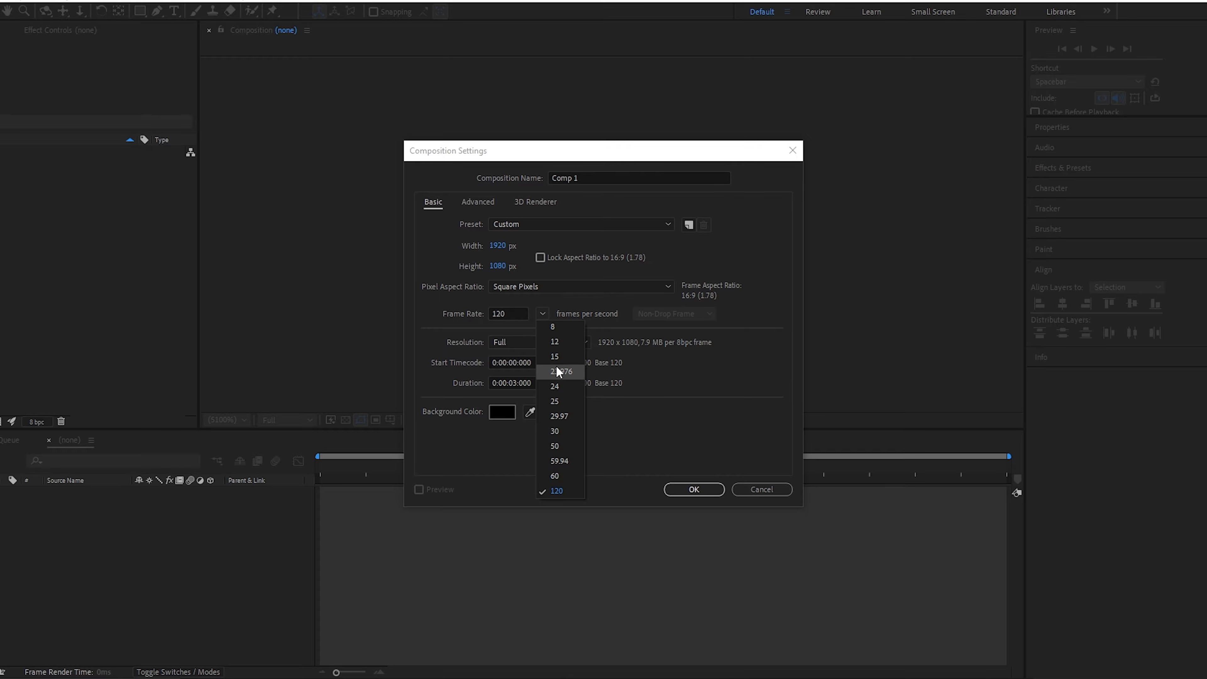
{"action": "left_click", "coordinate": [561, 475]}
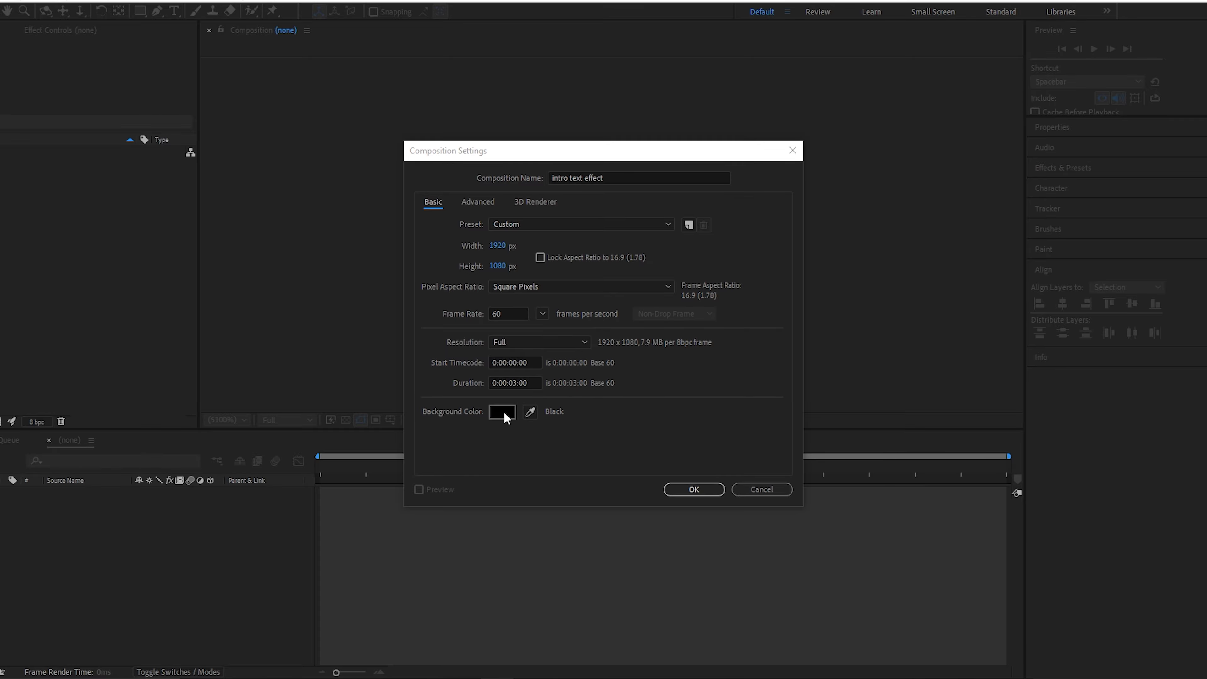
{"action": "left_click", "coordinate": [504, 410]}
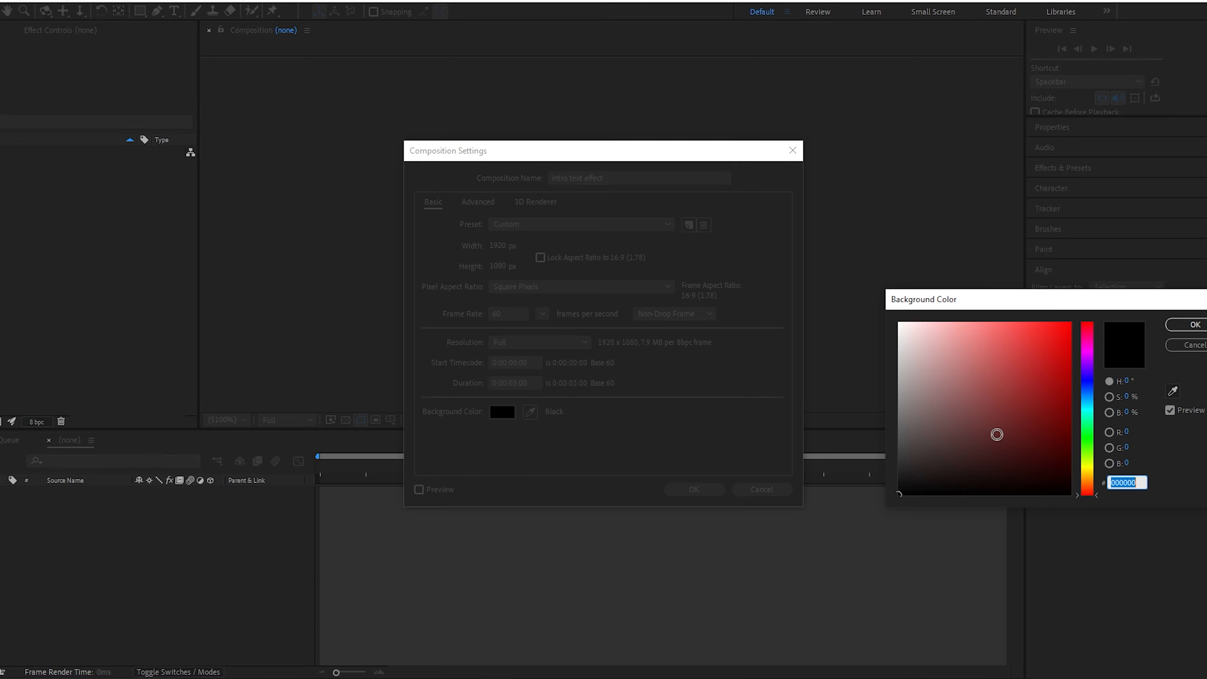
{"action": "left_click", "coordinate": [1191, 325]}
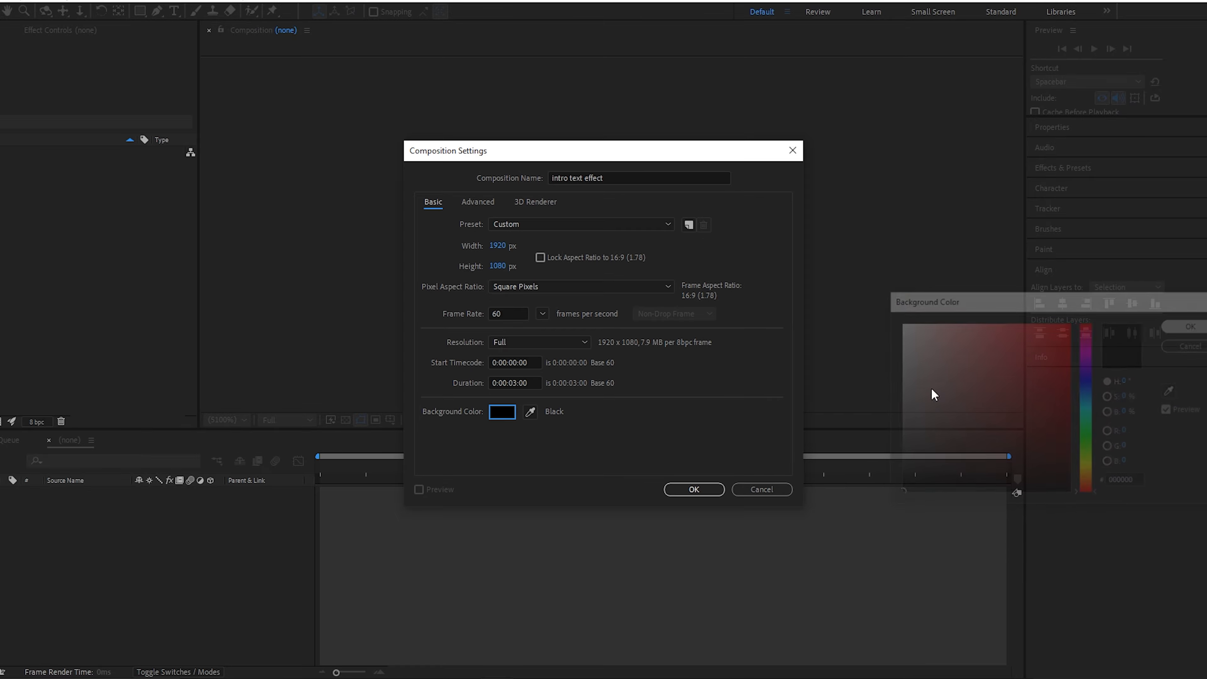
{"action": "left_click", "coordinate": [698, 491]}
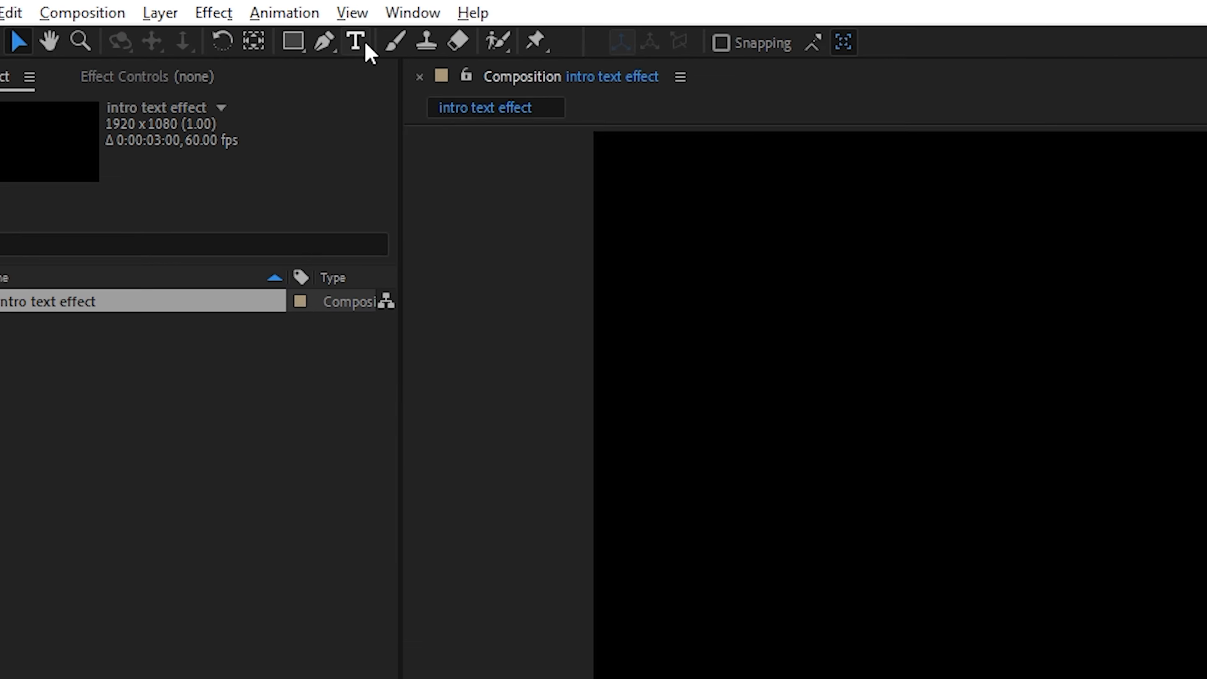
Add the text "chapter five" to the new composition.
{"action": "left_click", "coordinate": [210, 18]}
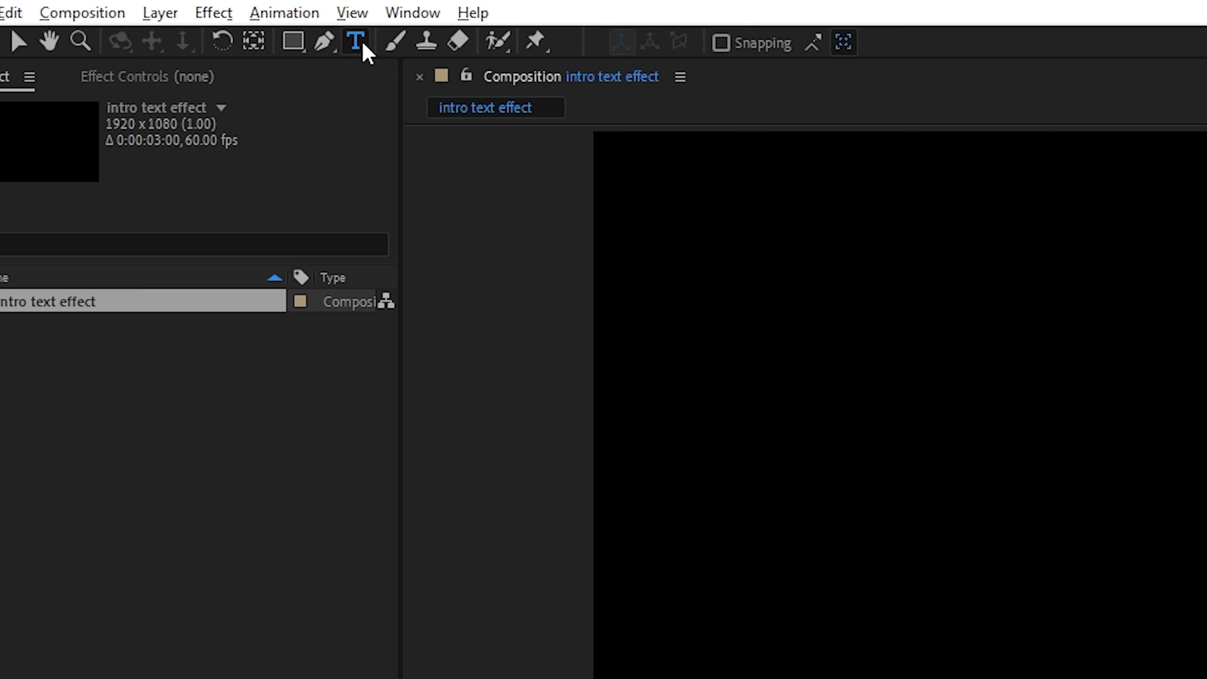
{"action": "left_click", "coordinate": [603, 260]}
{"action": "type", "text": "chapte"}
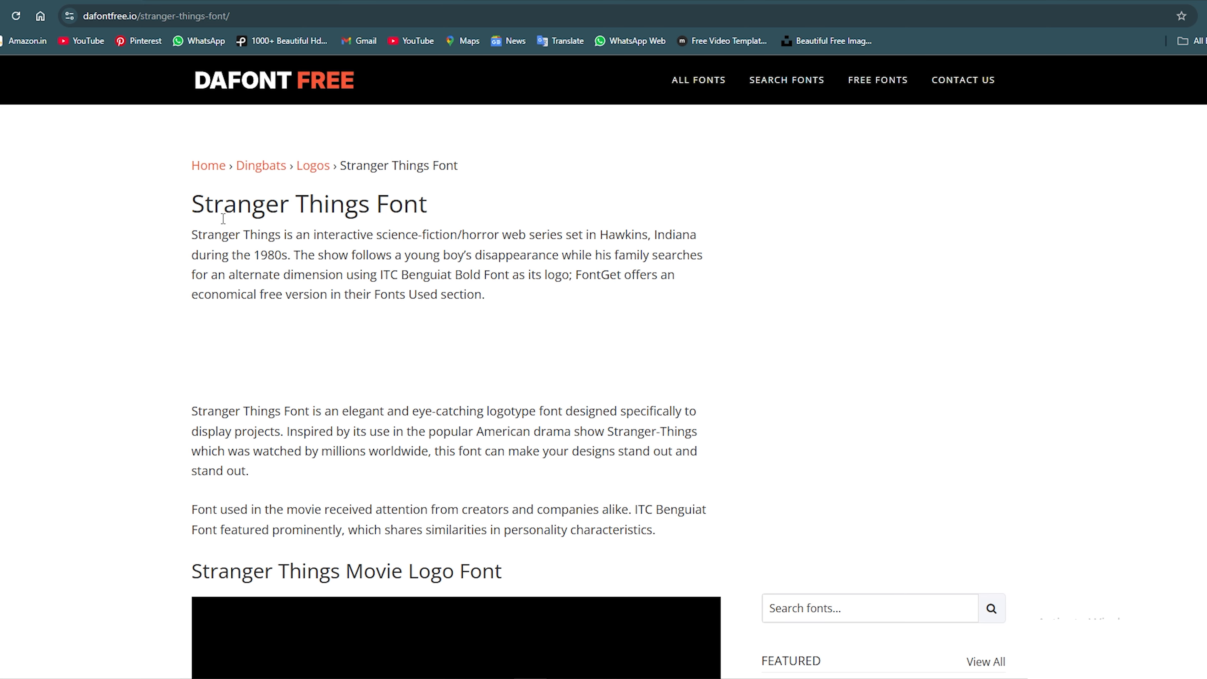
Switch to the browser and look through the Stranger Things Font page on dafontfree.io.
{"action": "left_click_drag", "start_coordinate": [183, 217], "coordinate": [428, 215]}
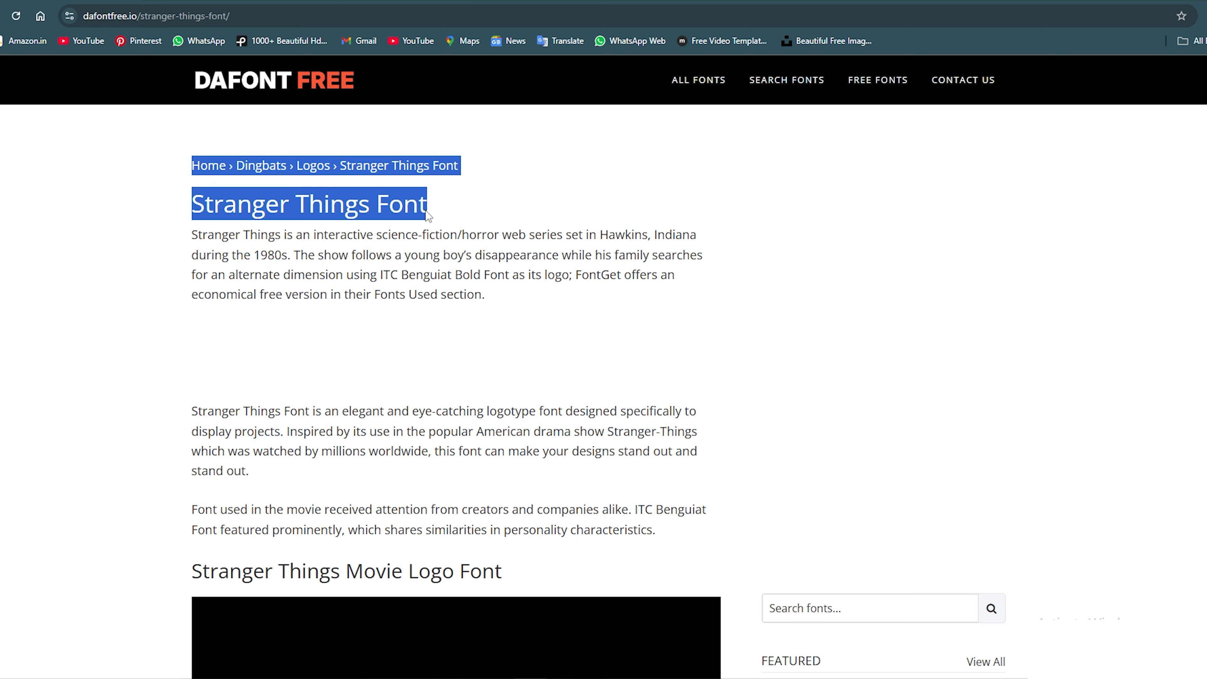
{"action": "scroll", "coordinate": [464, 324], "scroll_direction": "down", "scroll_amount": 15}
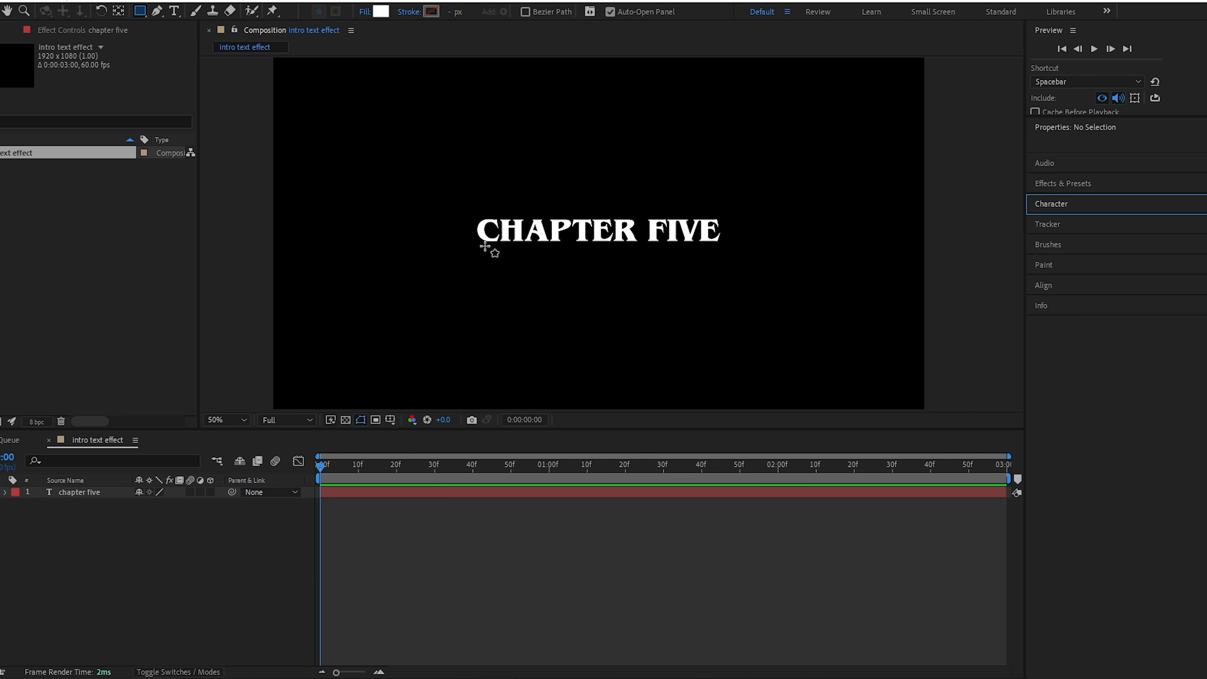
Draw a thin underline between CHAPTER FIVE and a SORCERER text beneath it, and color both texts and the line red.
{"action": "left_click_drag", "start_coordinate": [479, 246], "coordinate": [699, 248]}
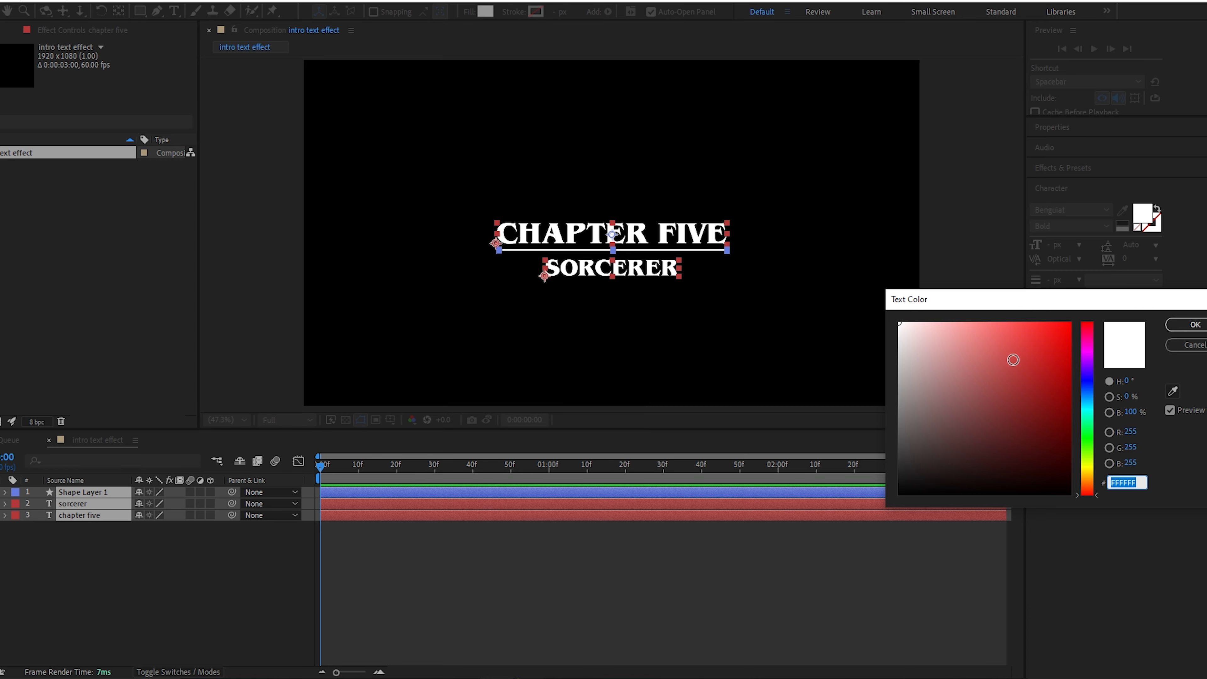
{"action": "left_click", "coordinate": [1065, 337]}
{"action": "key", "text": "Return"}
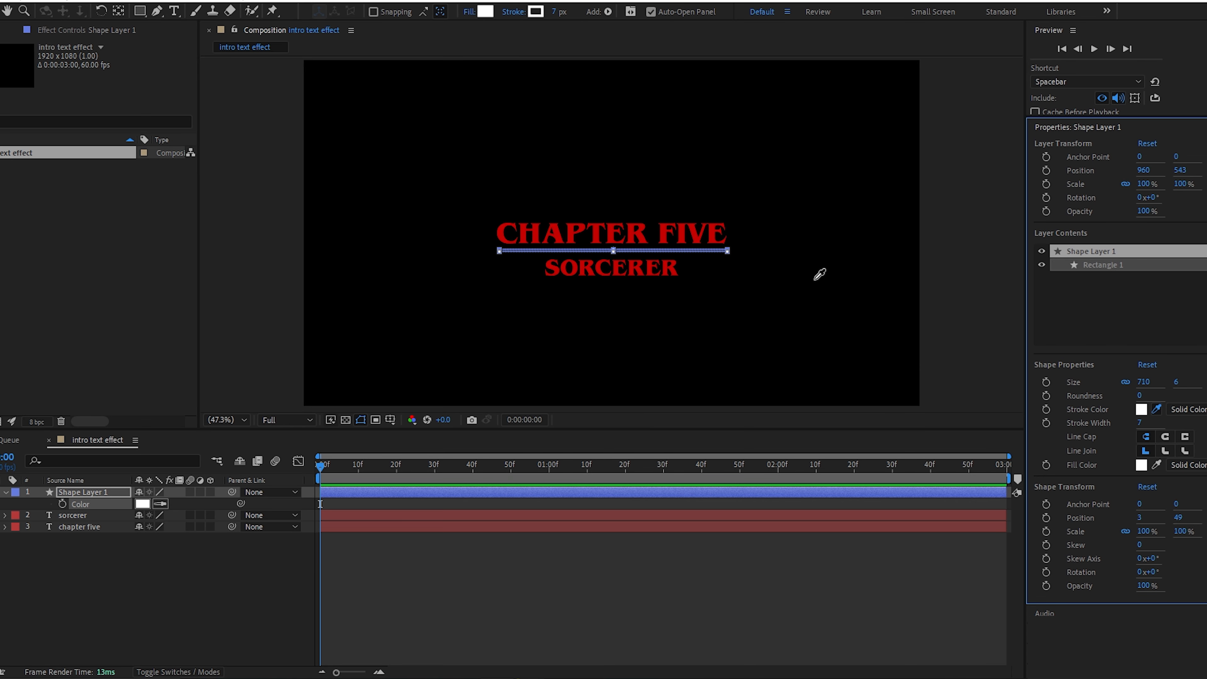
{"action": "left_click", "coordinate": [713, 228]}
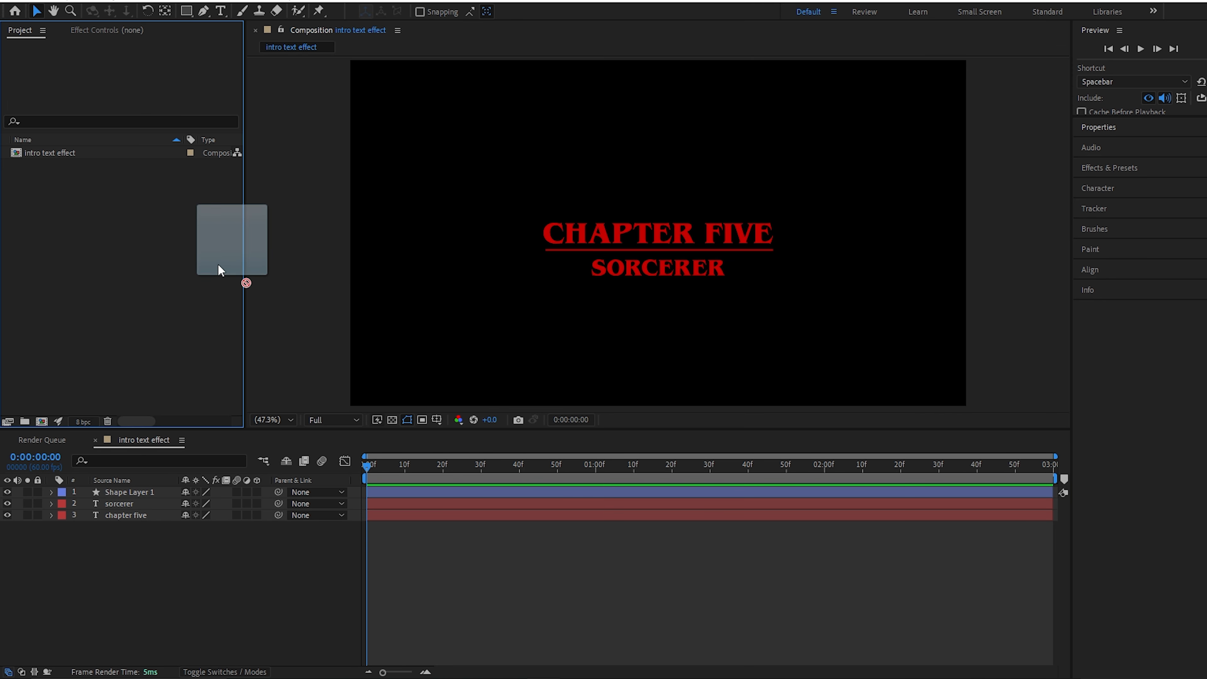
Import stranger things clip.mp4 and place it beneath the title layers, starting at 0:00:01:30.
{"action": "left_click_drag", "start_coordinate": [221, 270], "coordinate": [144, 241]}
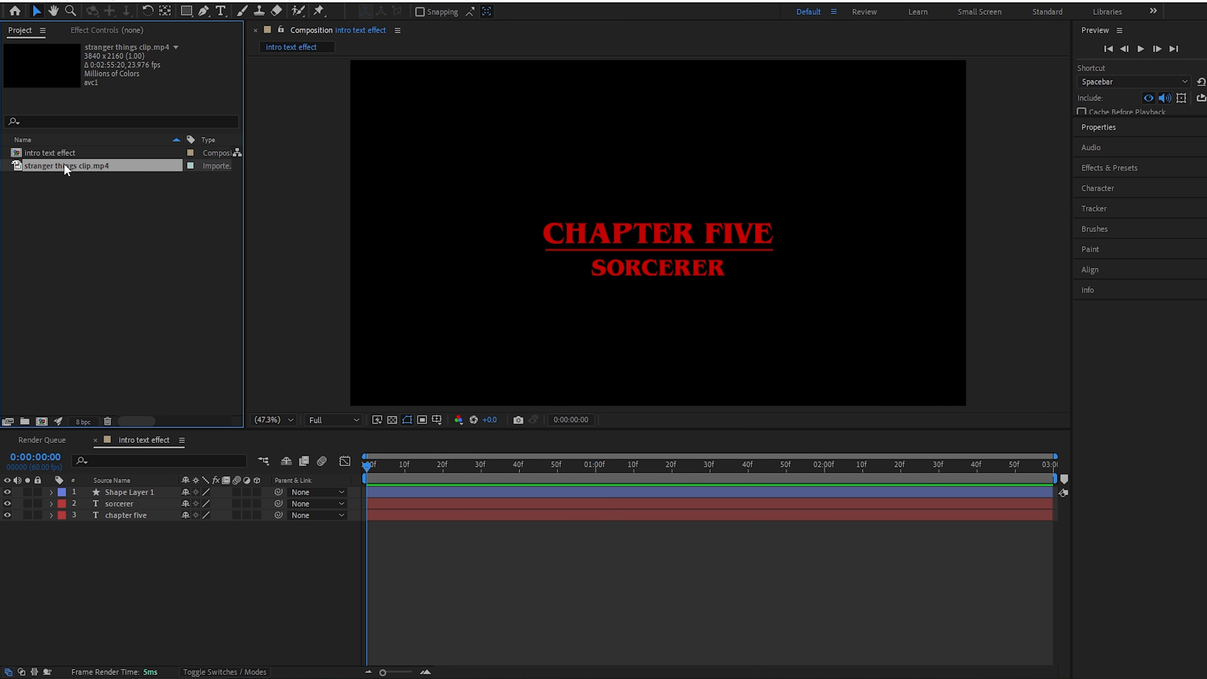
{"action": "left_click_drag", "start_coordinate": [65, 169], "coordinate": [143, 548]}
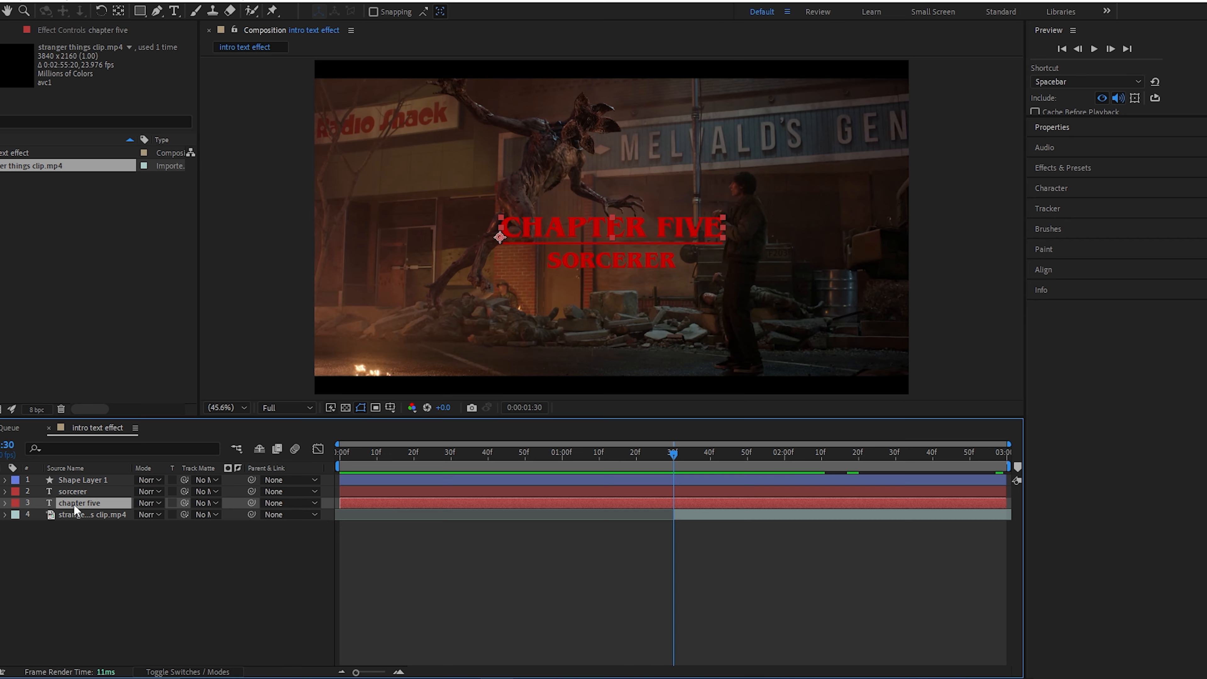
Duplicate the chapter five, sorcerer and Shape Layer 1 layers and split the copies at 0:00:01:30.
{"action": "left_click", "coordinate": [73, 477], "text": "shift"}
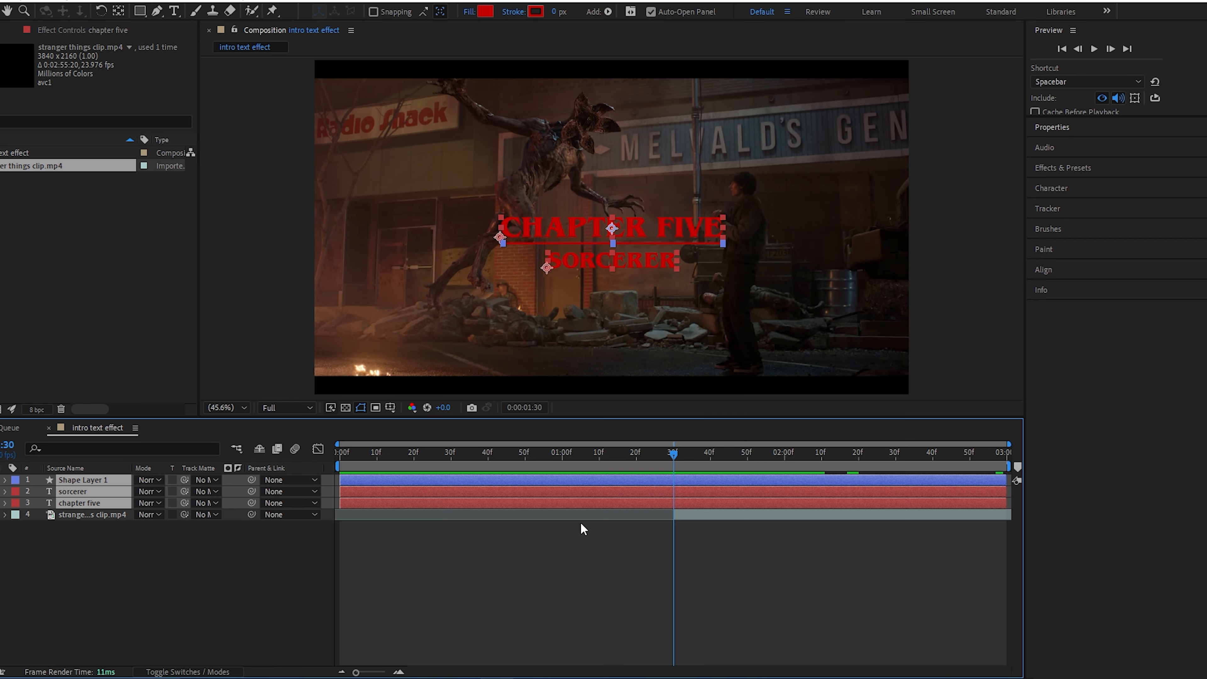
{"action": "key", "text": "ctrl+d"}
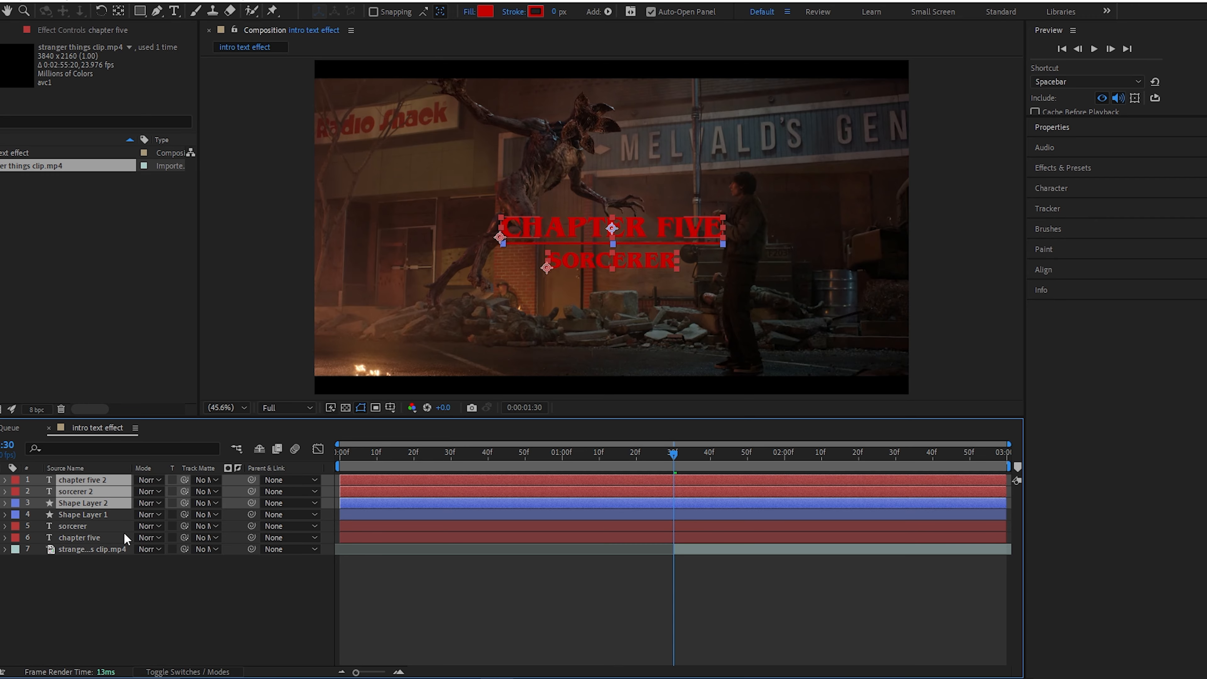
{"action": "key", "text": "ctrl+shift+d"}
Delete the portions of the three duplicated layers that lie before 0:00:01:30.
{"action": "left_click", "coordinate": [679, 535]}
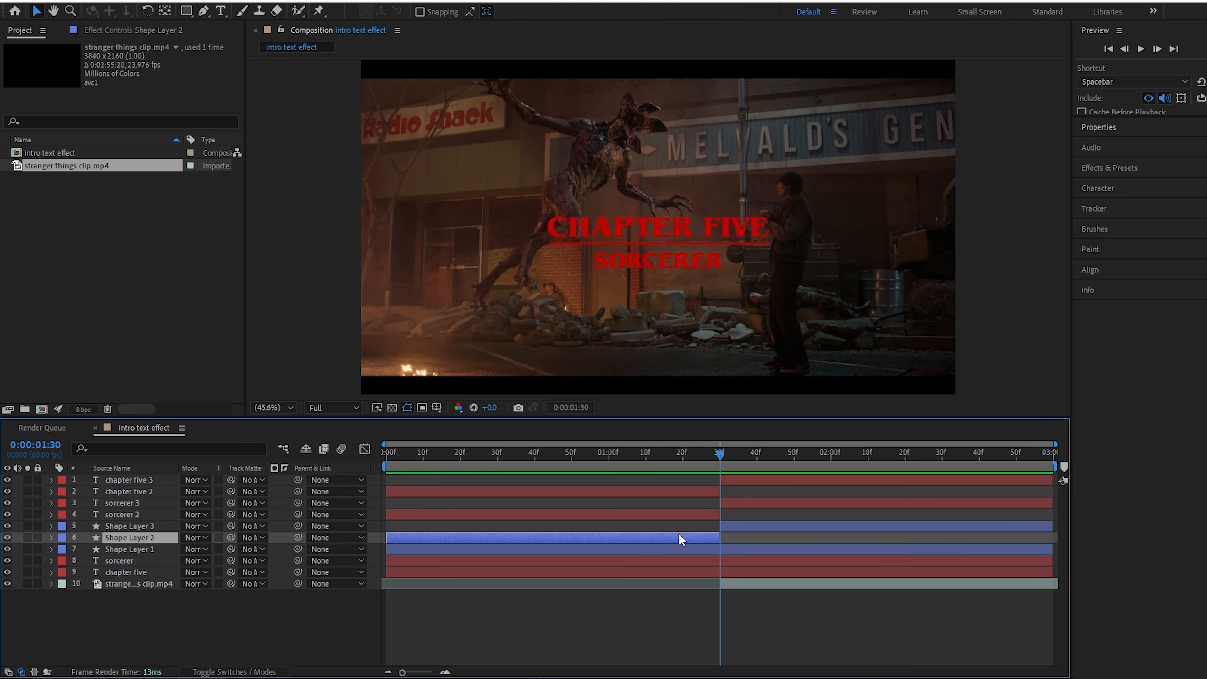
{"action": "left_click", "coordinate": [679, 518], "text": "ctrl"}
{"action": "left_click", "coordinate": [672, 491], "text": "ctrl"}
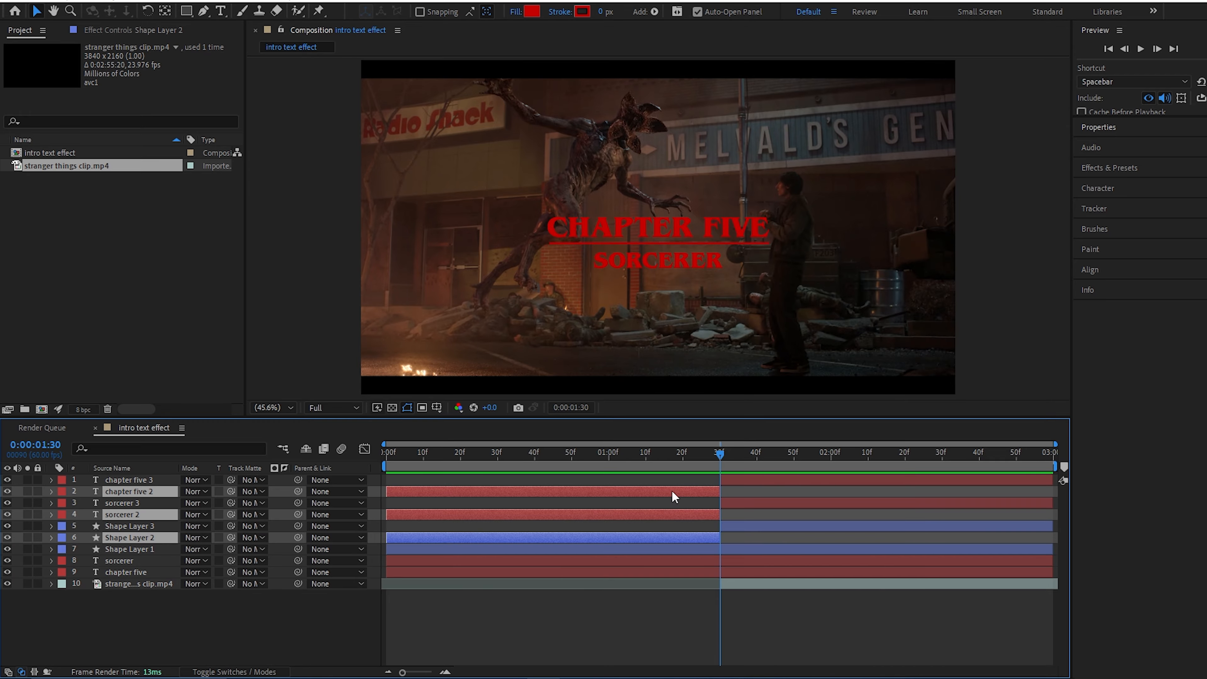
{"action": "key", "text": "Delete"}
Pre-compose the chapter five 3, sorcerer 3 and Shape Layer 3 layers, moving all attributes into Pre-comp 1.
{"action": "left_click", "coordinate": [743, 502]}
{"action": "left_click", "coordinate": [739, 491], "text": "ctrl"}
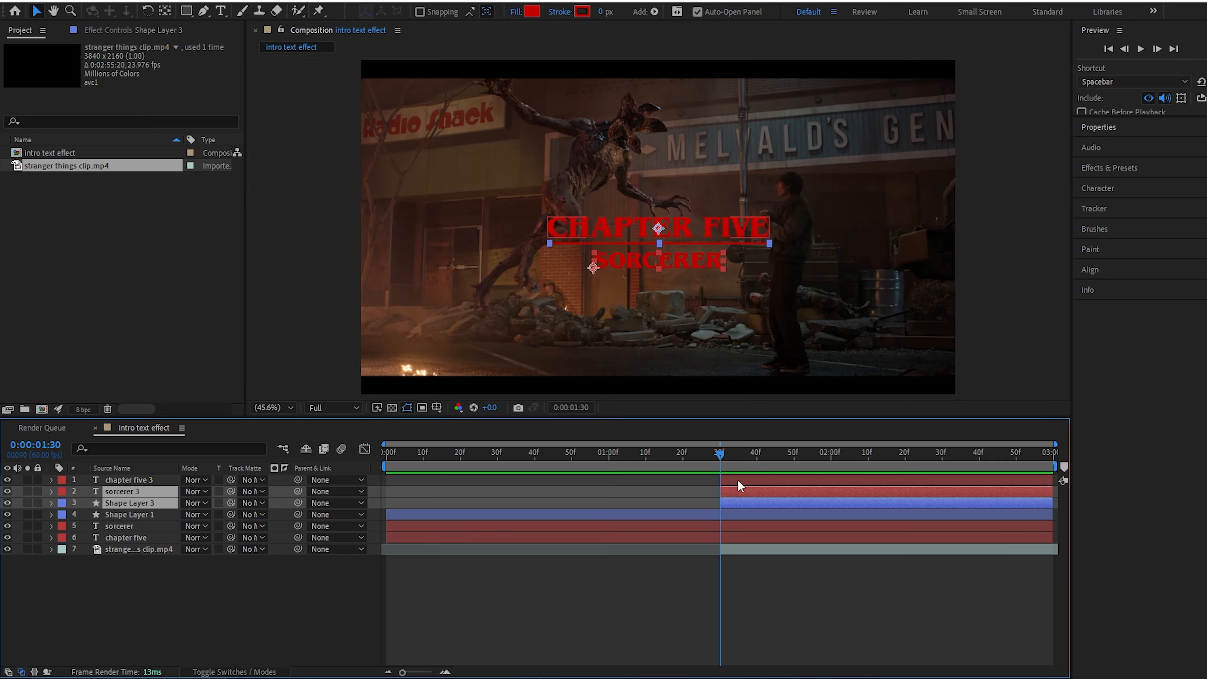
{"action": "left_click", "coordinate": [738, 481], "text": "ctrl"}
{"action": "right_click", "coordinate": [756, 506]}
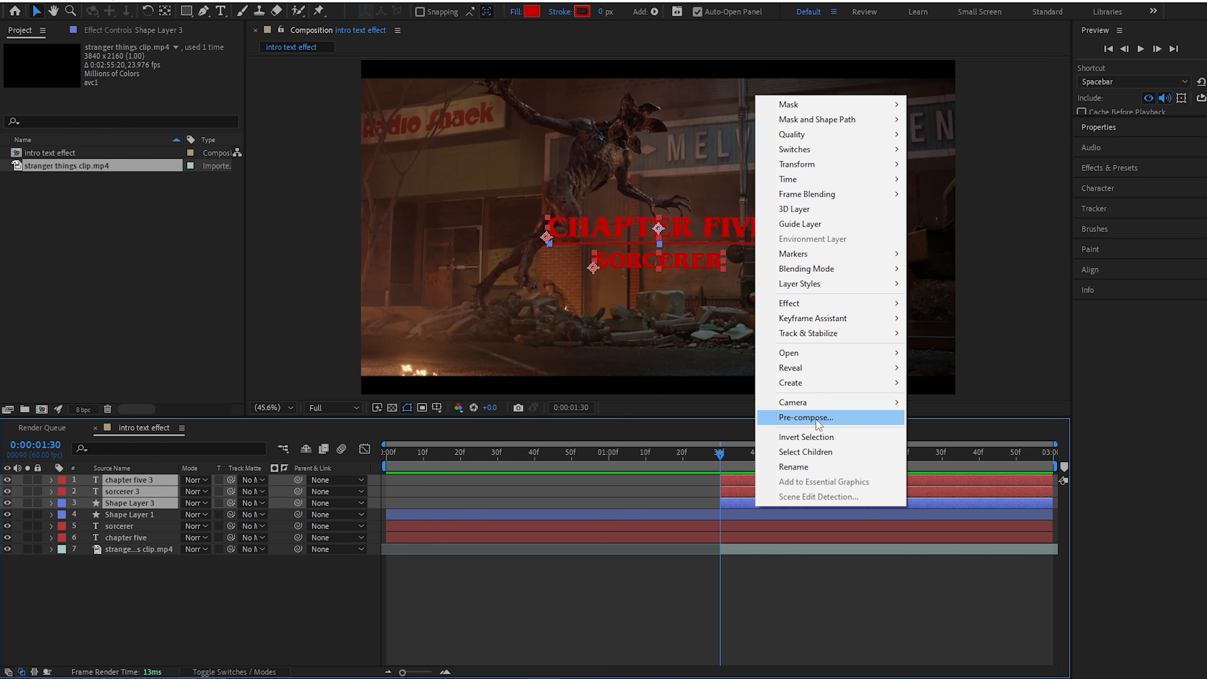
{"action": "left_click", "coordinate": [807, 418]}
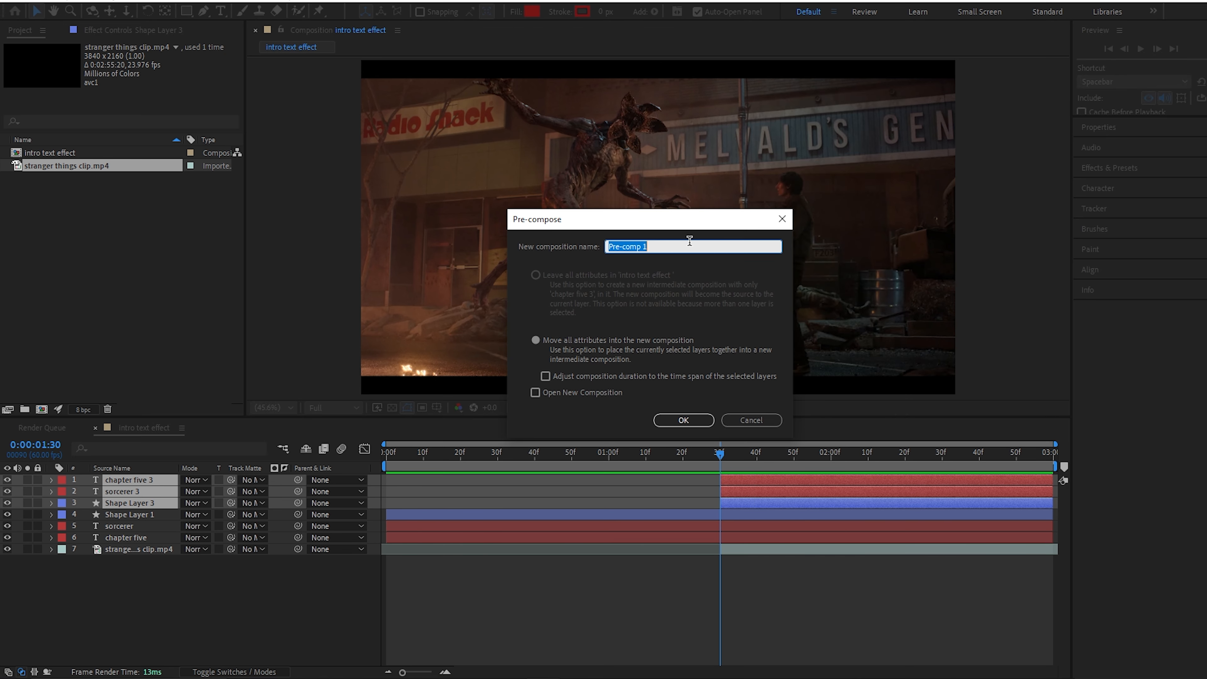
{"action": "left_click", "coordinate": [683, 420]}
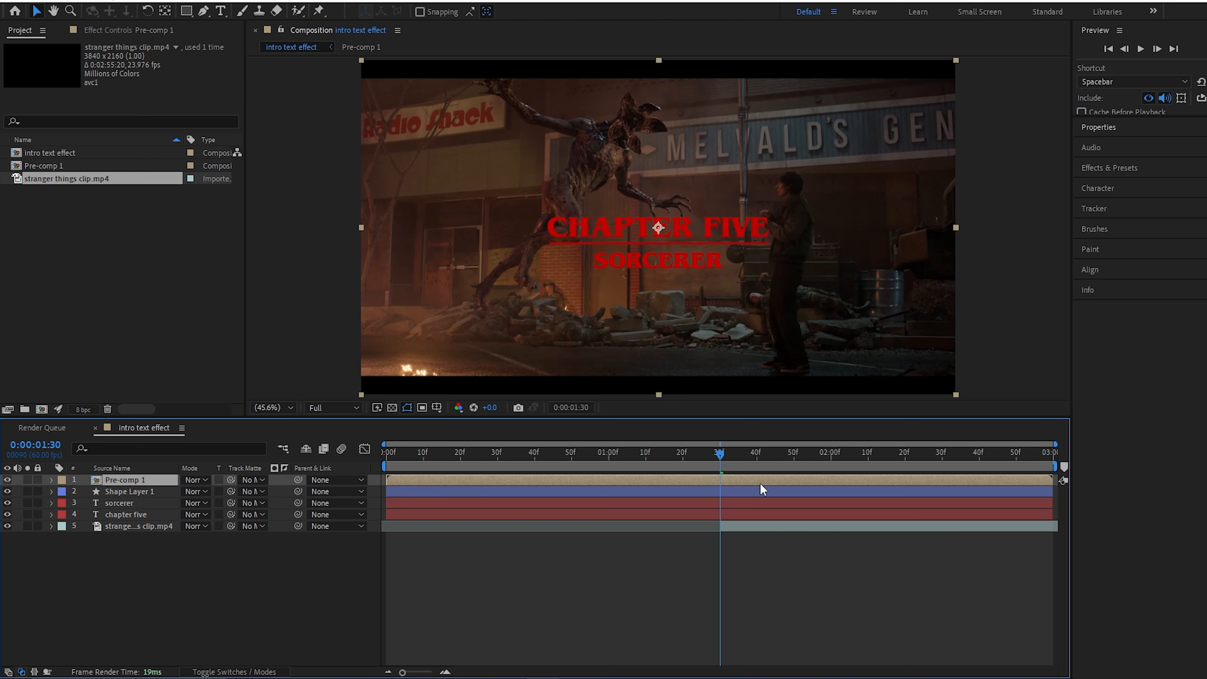
{"action": "left_click", "coordinate": [751, 584]}
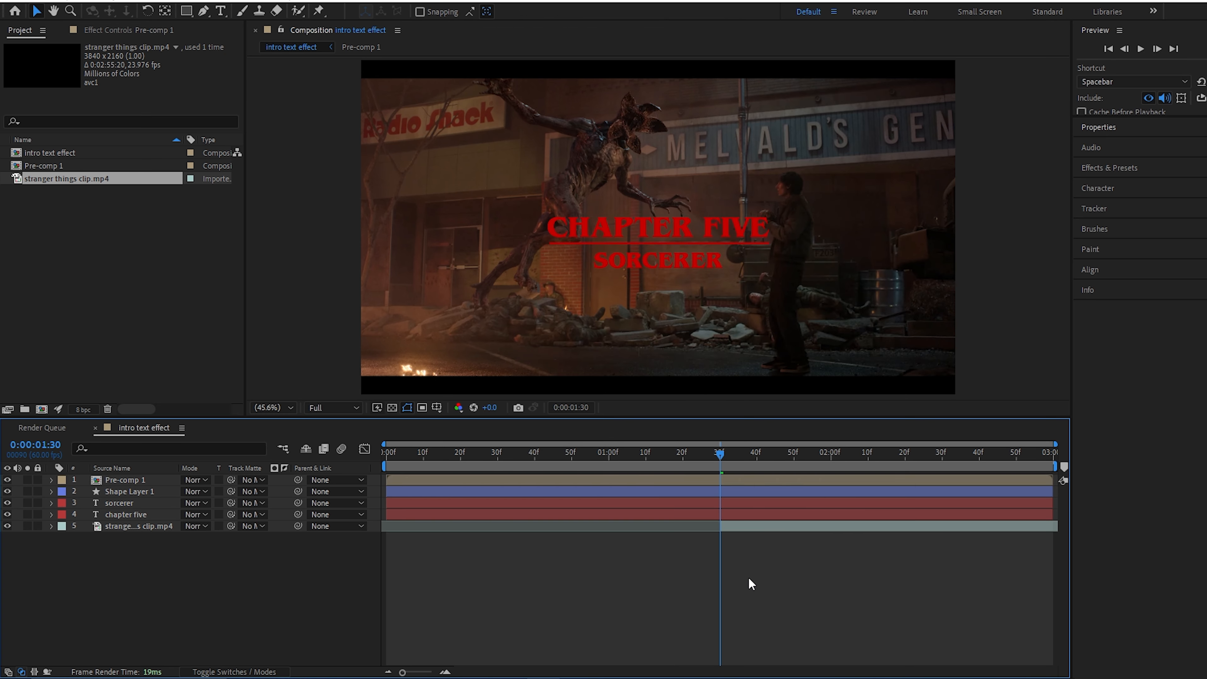
Trim Pre-comp 1 to start at 0:00:01:30 and set it as the track matte of the stranger things clip.
{"action": "left_click", "coordinate": [701, 481]}
{"action": "left_click", "coordinate": [727, 477]}
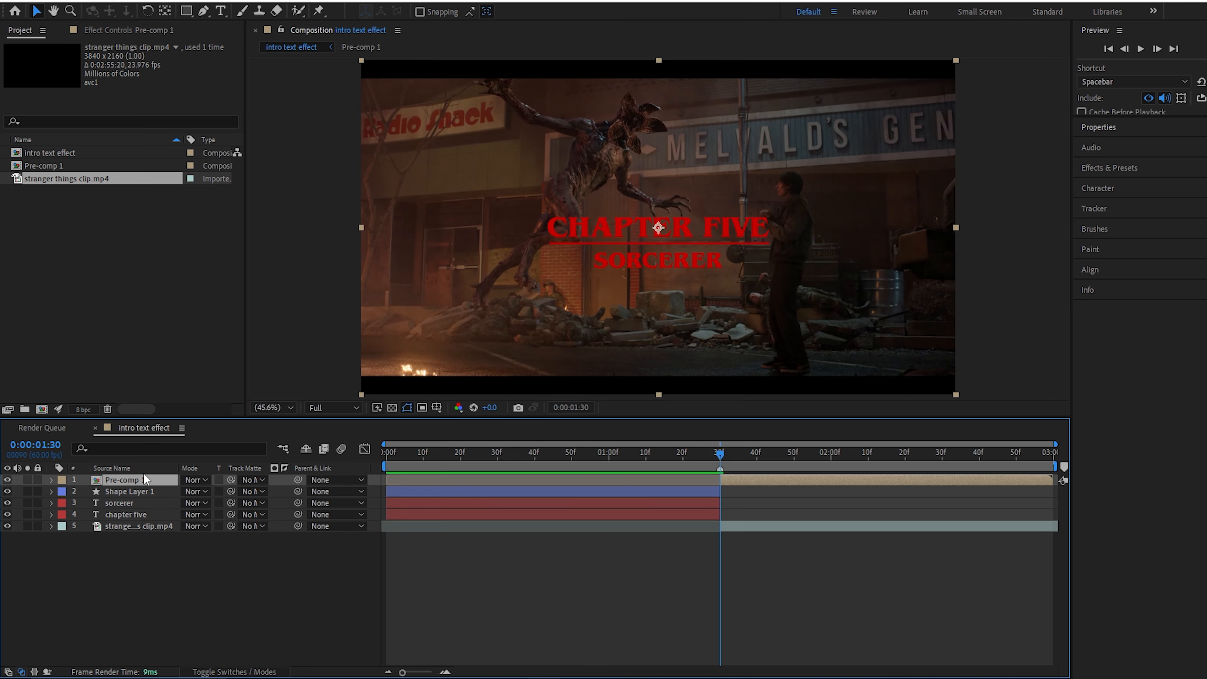
{"action": "left_click", "coordinate": [142, 524]}
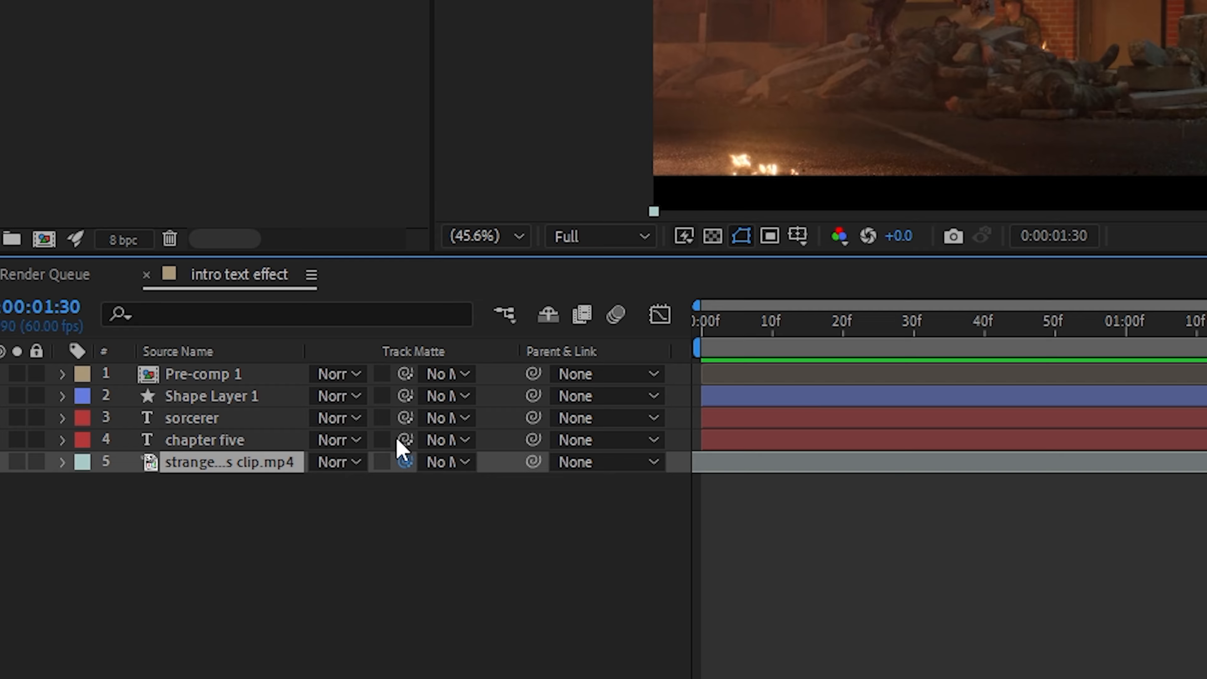
{"action": "left_click_drag", "start_coordinate": [405, 462], "coordinate": [242, 376]}
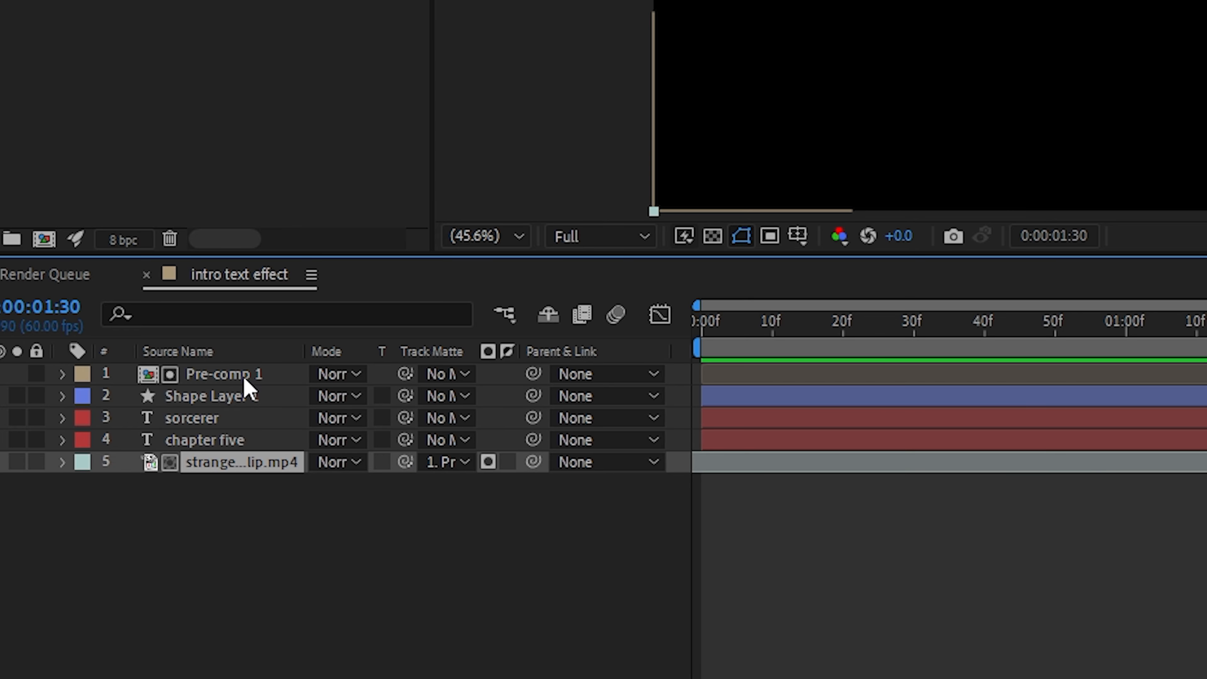
Extend Shape Layer 1, sorcerer and chapter five to about 0:00:01:50 and add 100% Opacity keyframes to them at 0:00:01:30.
{"action": "left_click_drag", "start_coordinate": [721, 503], "coordinate": [799, 503]}
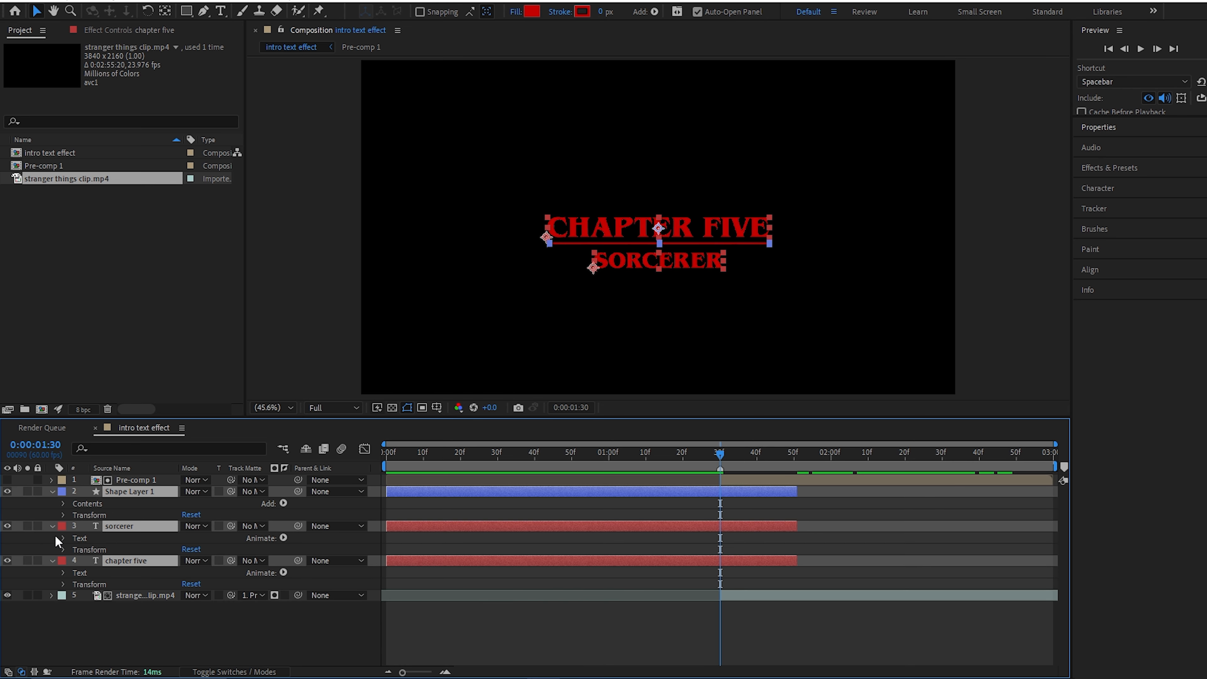
{"action": "left_click", "coordinate": [63, 549]}
{"action": "left_click", "coordinate": [63, 515]}
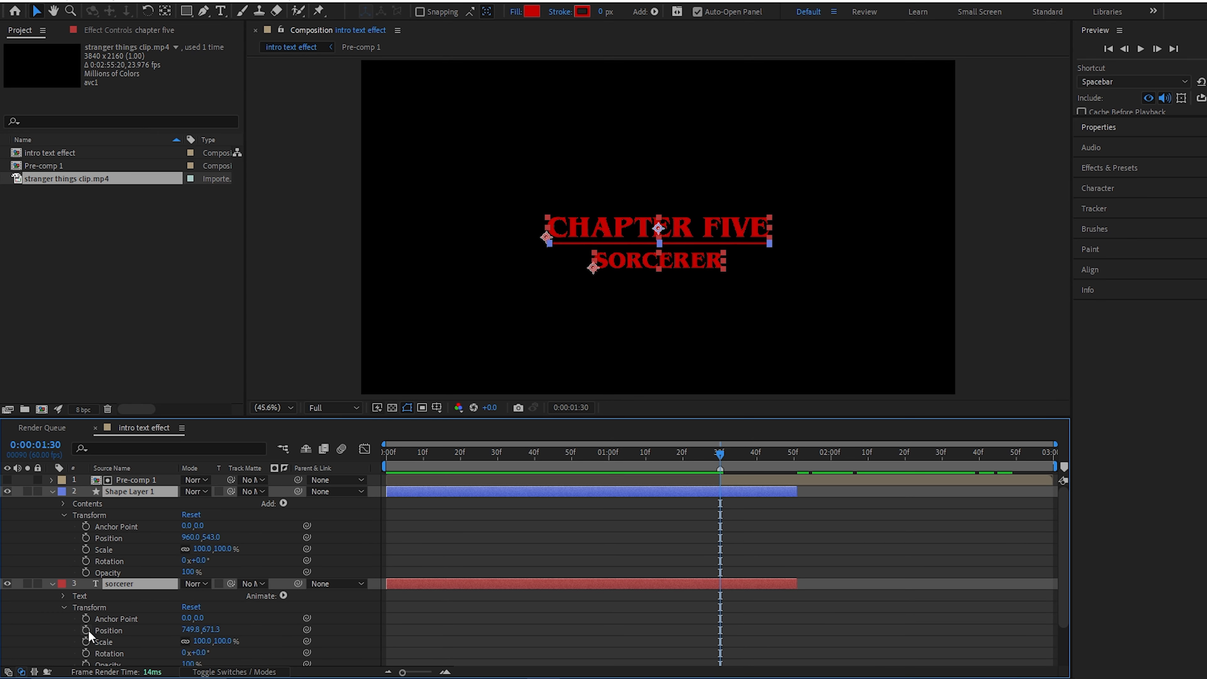
{"action": "scroll", "coordinate": [89, 631], "scroll_direction": "down", "scroll_amount": 2}
{"action": "left_click", "coordinate": [63, 650]}
{"action": "scroll", "coordinate": [278, 630], "scroll_direction": "down", "scroll_amount": 2}
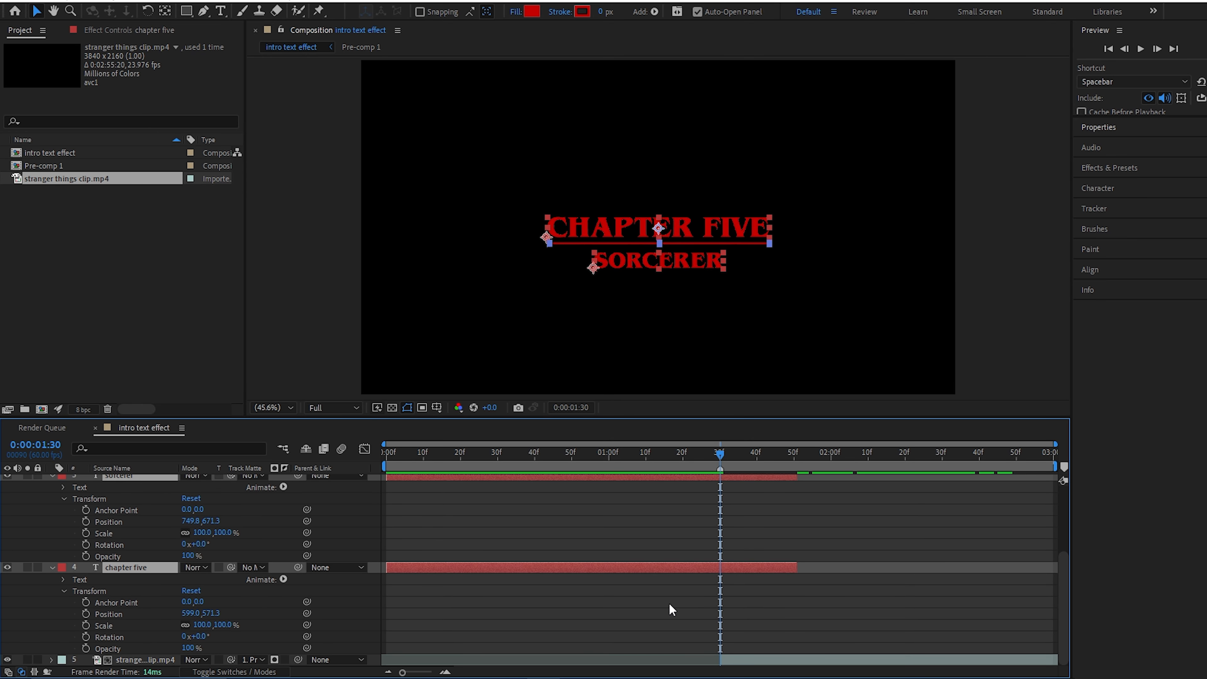
{"action": "left_click", "coordinate": [81, 394]}
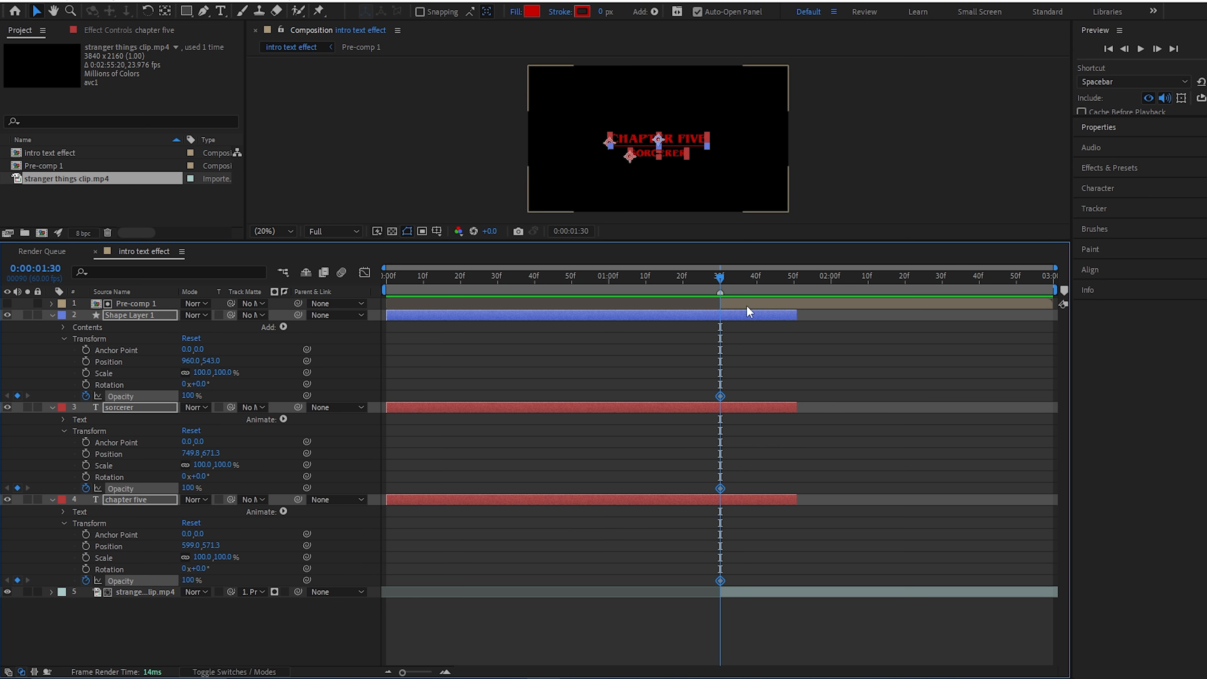
Fade out the line and both title layers with Opacity keyframes at 0:00:01:49, and ease the starting and ending keyframes.
{"action": "left_click_drag", "start_coordinate": [722, 281], "coordinate": [793, 283]}
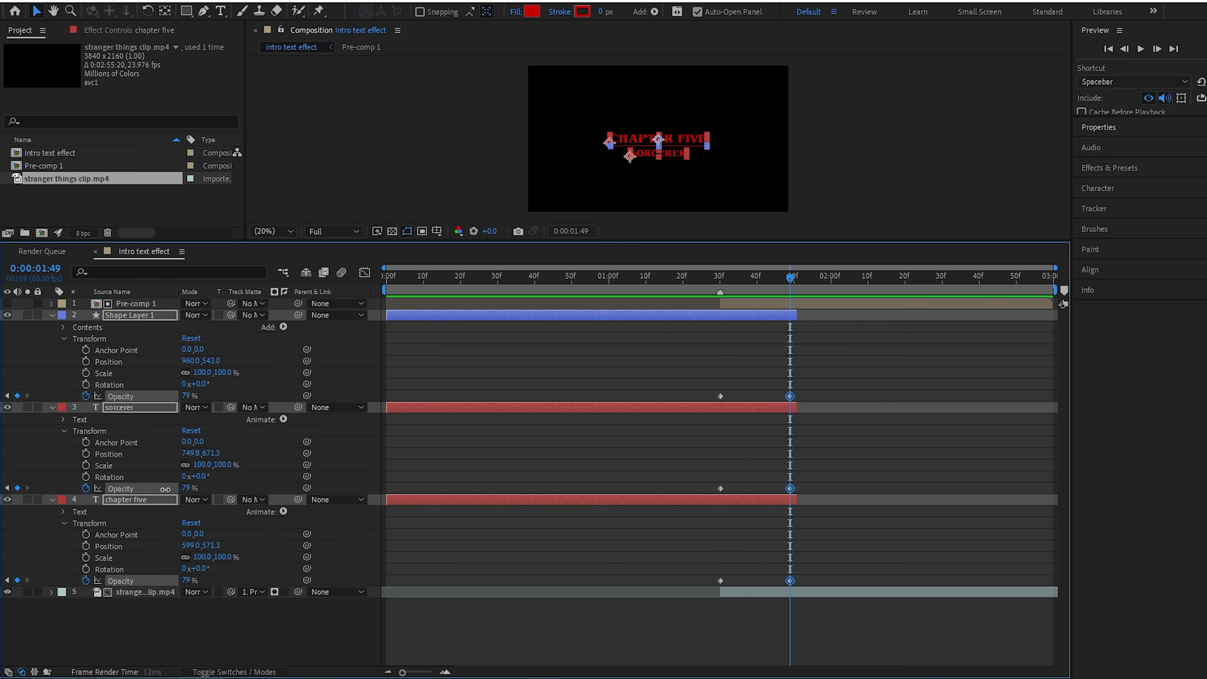
{"action": "left_click_drag", "start_coordinate": [166, 489], "coordinate": [92, 488]}
{"action": "left_click_drag", "start_coordinate": [669, 357], "coordinate": [732, 596]}
{"action": "key", "text": "ctrl+shift+F9"}
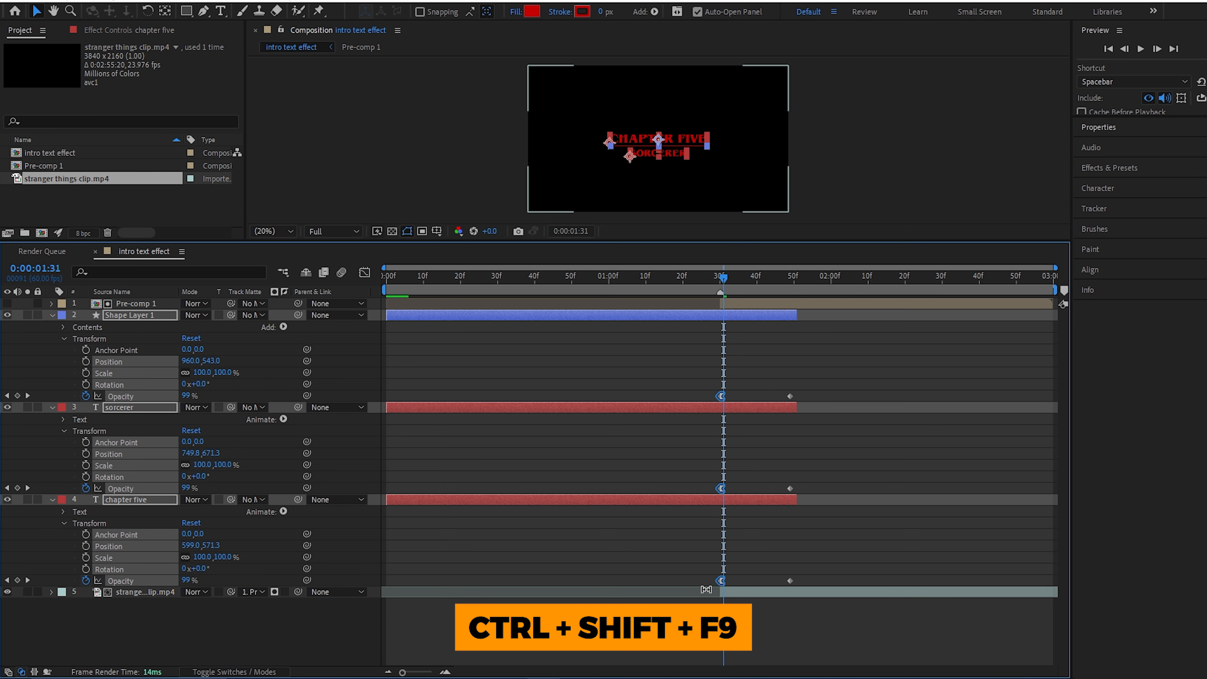
{"action": "left_click_drag", "start_coordinate": [765, 354], "coordinate": [851, 595]}
{"action": "key", "text": "ctrl+F9"}
{"action": "key", "text": "ctrl+F9"}
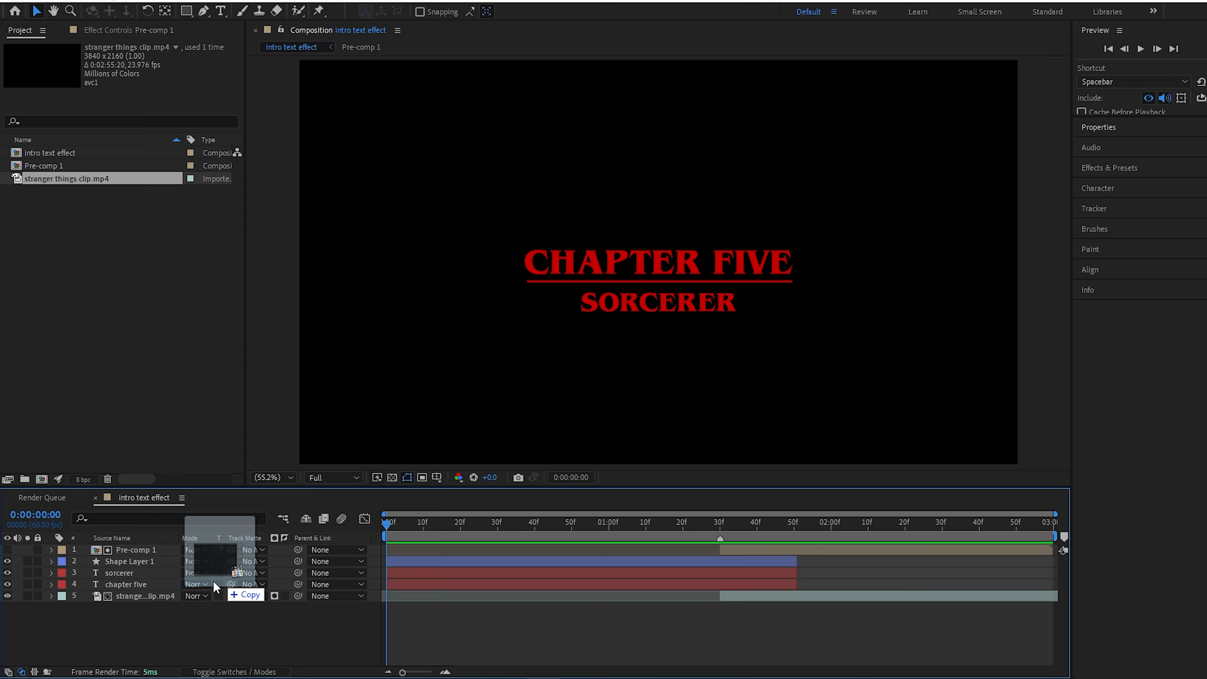
Import grains 4k.mp4 and place it between the chapter five layer and the stranger things clip.
{"action": "left_click_drag", "start_coordinate": [213, 581], "coordinate": [129, 598]}
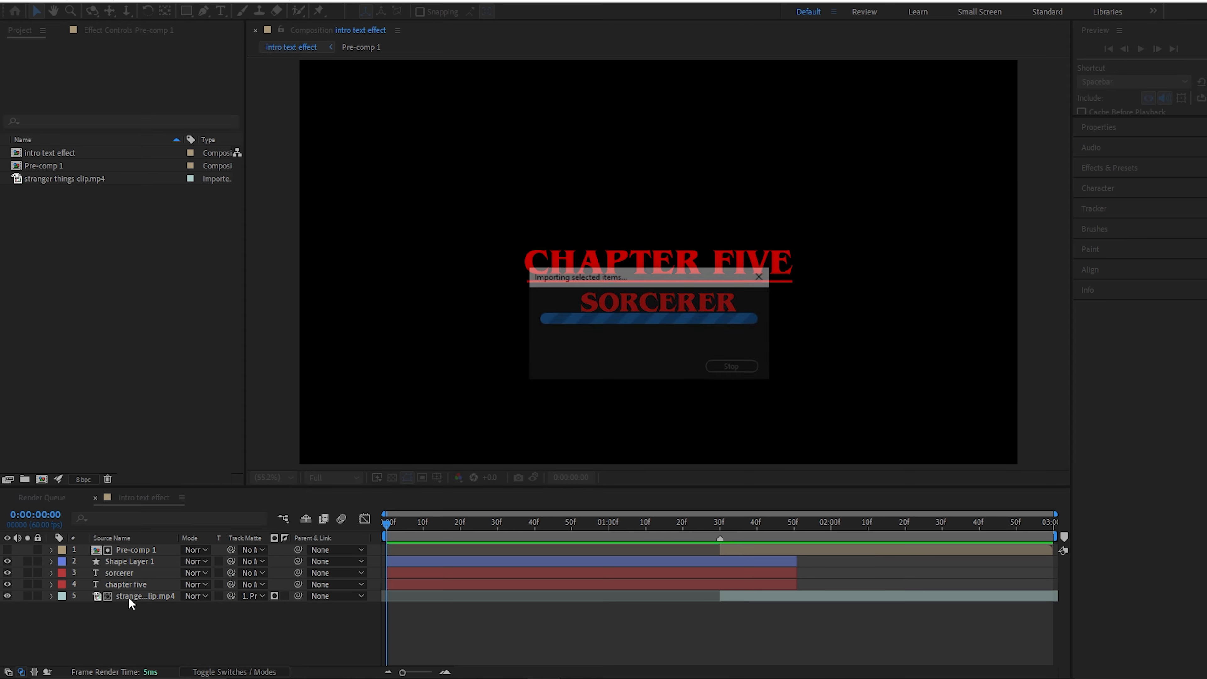
{"action": "left_click_drag", "start_coordinate": [156, 555], "coordinate": [160, 603]}
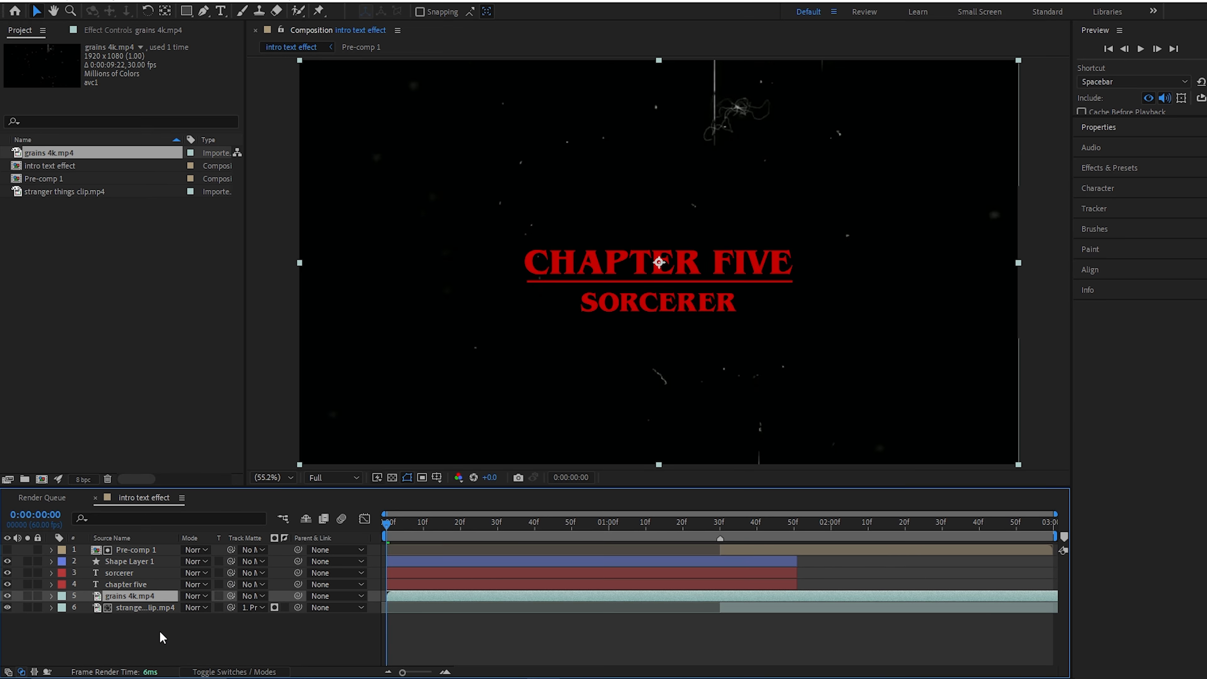
{"action": "left_click_drag", "start_coordinate": [425, 530], "coordinate": [582, 542]}
Add a two-node 35mm camera and turn on 3D for Pre-comp 1, Shape Layer 1, sorcerer and chapter five.
{"action": "right_click", "coordinate": [187, 651]}
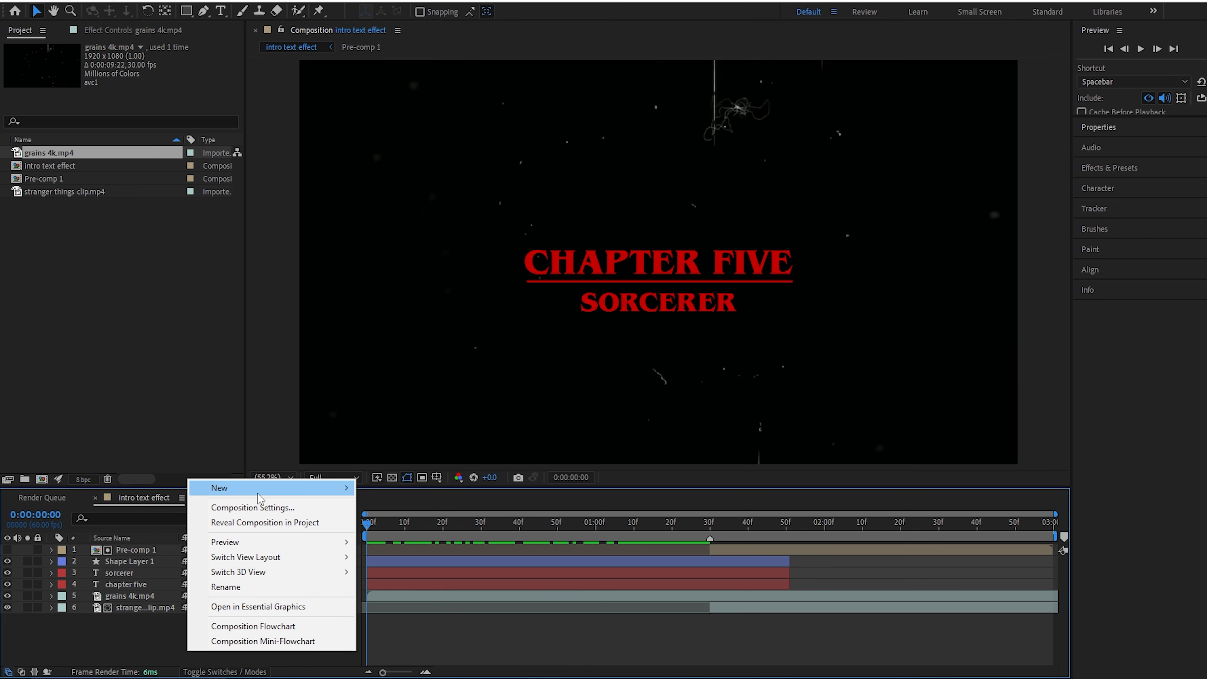
{"action": "mouse_move", "coordinate": [257, 495]}
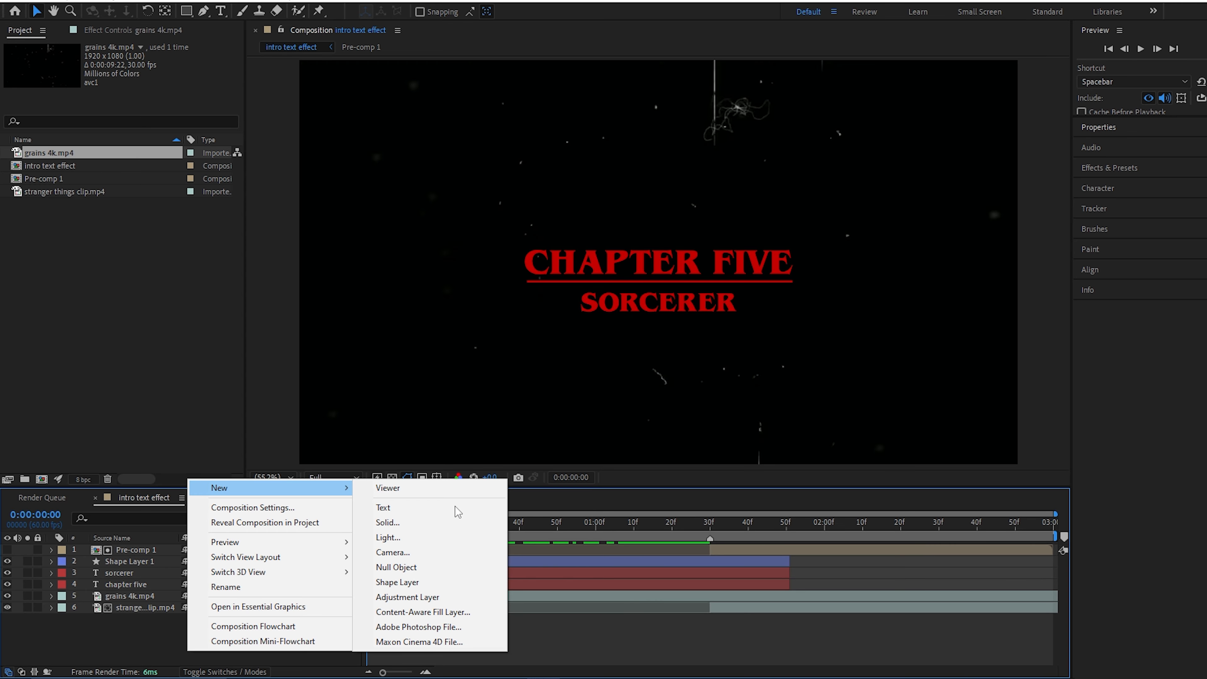
{"action": "left_click", "coordinate": [417, 557]}
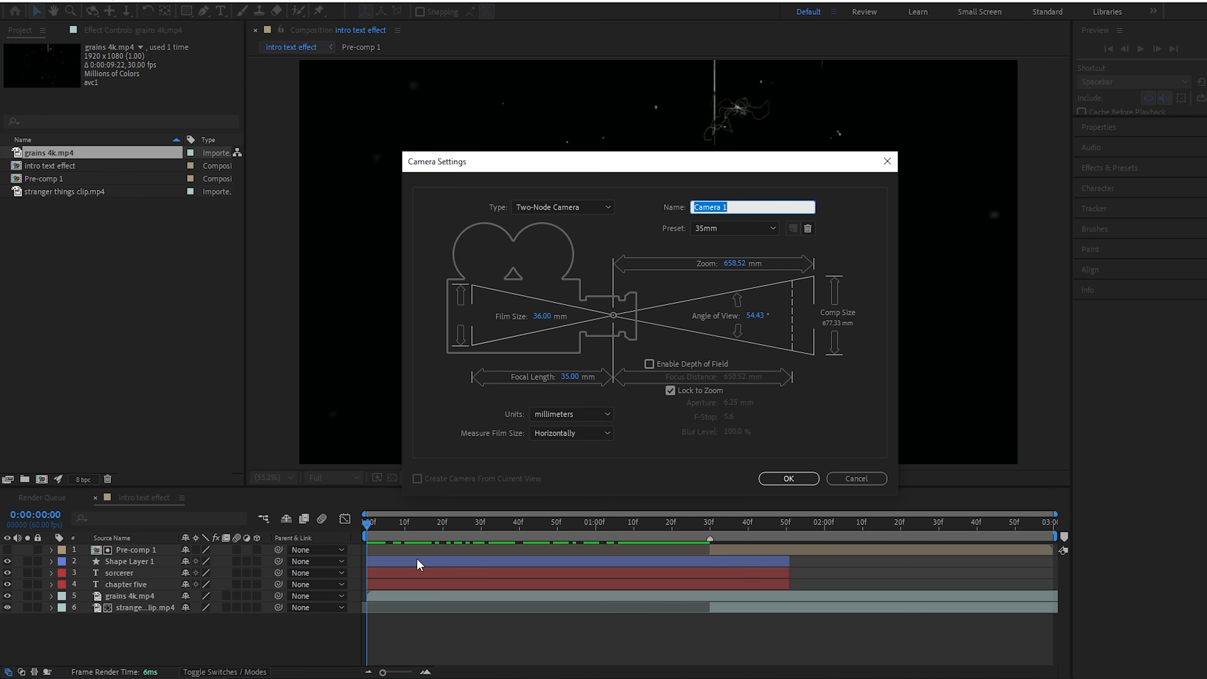
{"action": "left_click", "coordinate": [718, 232]}
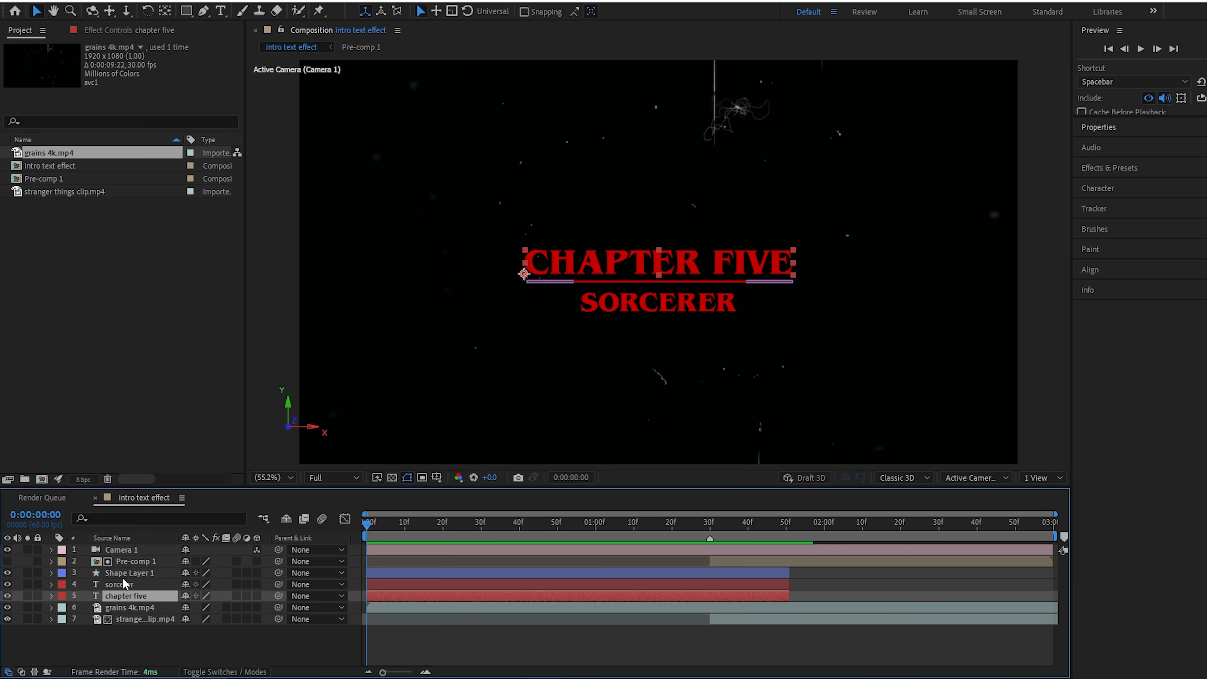
{"action": "left_click", "coordinate": [123, 566], "text": "shift"}
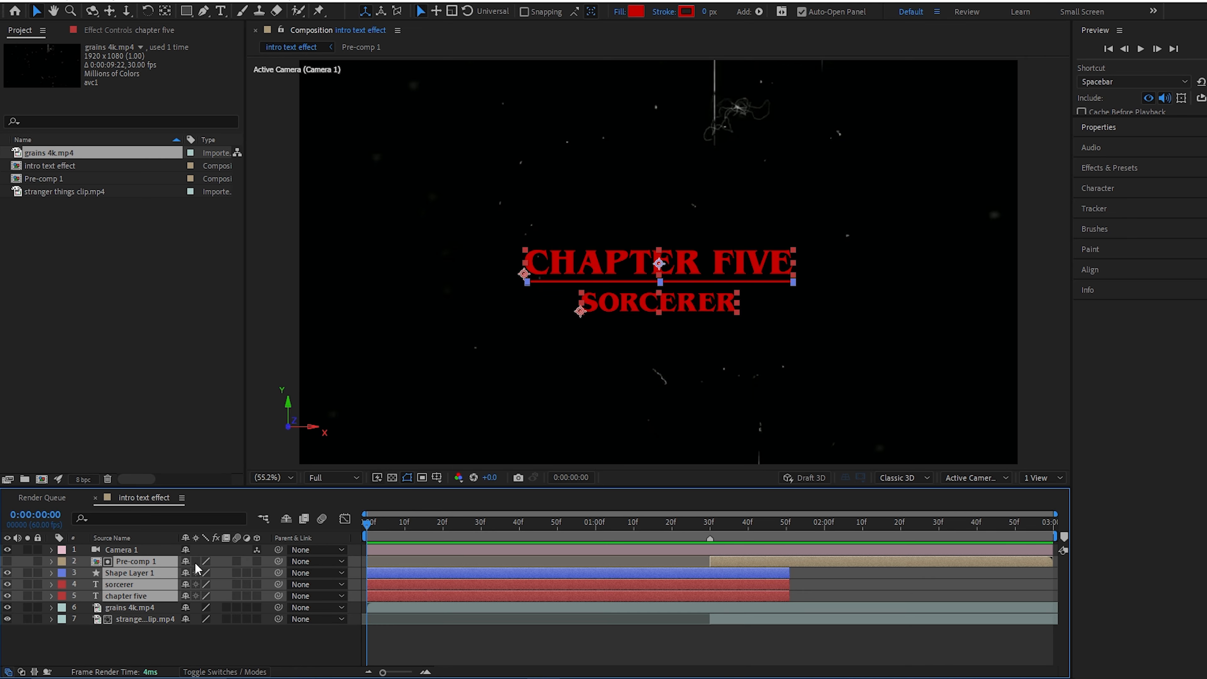
{"action": "left_click", "coordinate": [257, 561]}
Add Point of Interest and Position keyframes to Camera 1 at 0:00:00:00 and set its Position Z to -2235.7.
{"action": "left_click", "coordinate": [47, 552]}
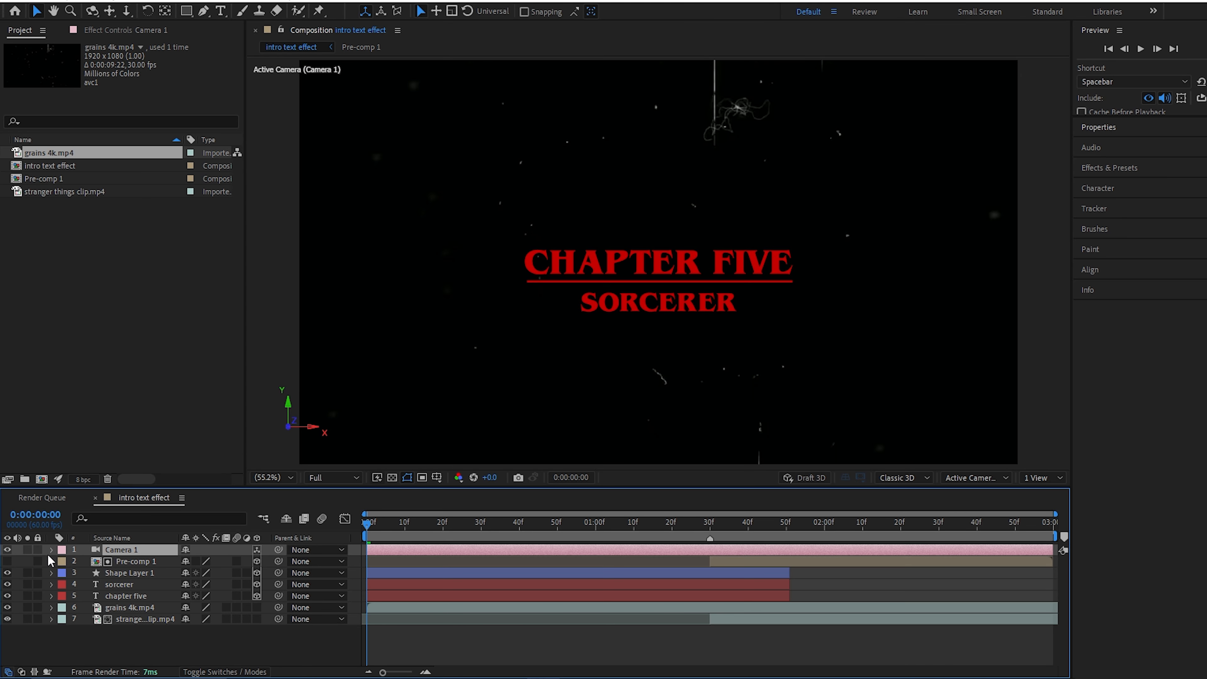
{"action": "left_click", "coordinate": [51, 550]}
{"action": "left_click", "coordinate": [62, 564]}
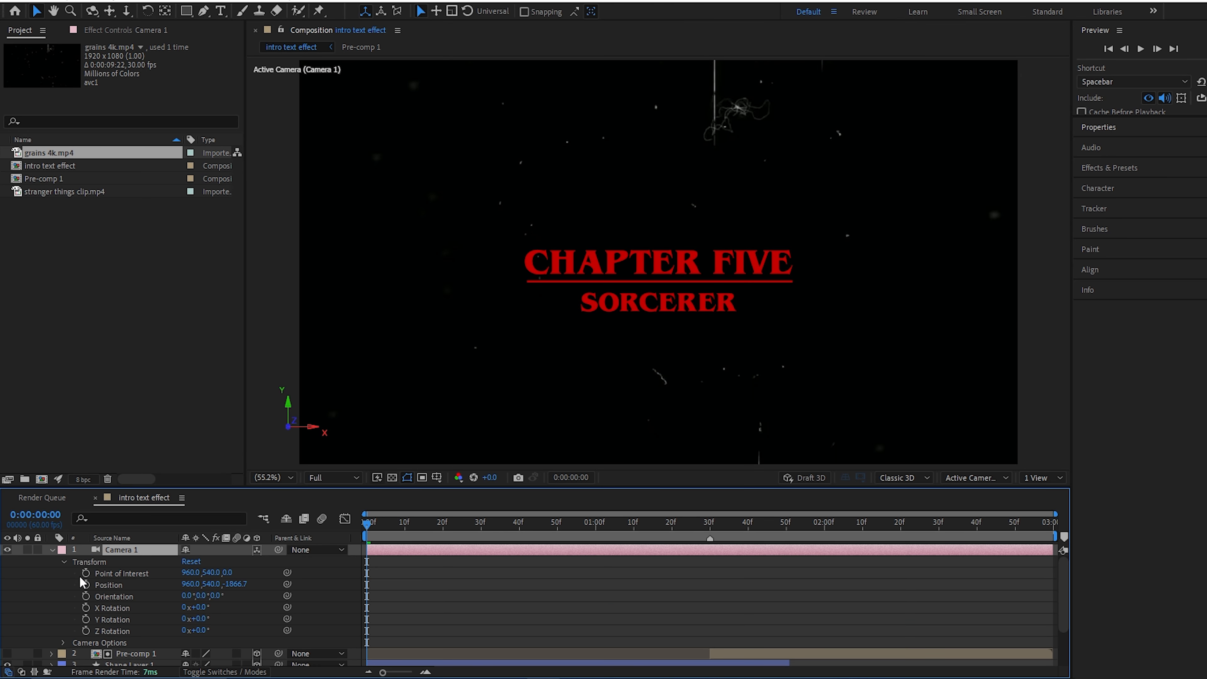
{"action": "left_click", "coordinate": [86, 574]}
{"action": "left_click", "coordinate": [86, 585]}
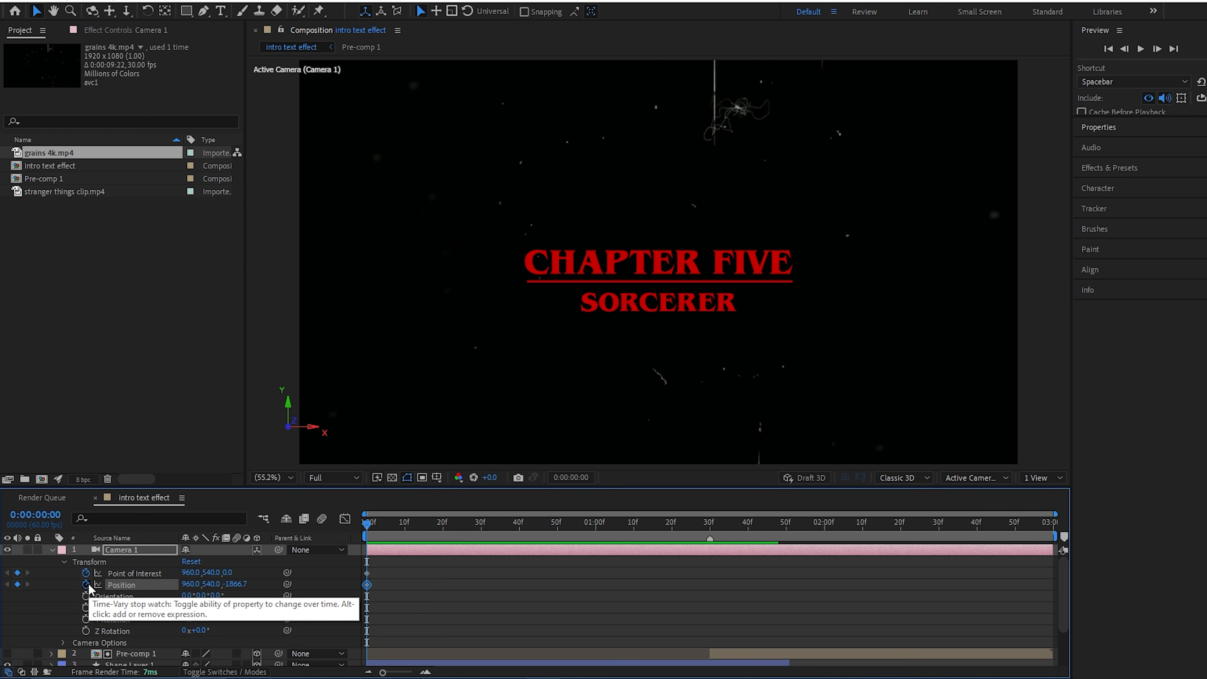
{"action": "key", "text": "space"}
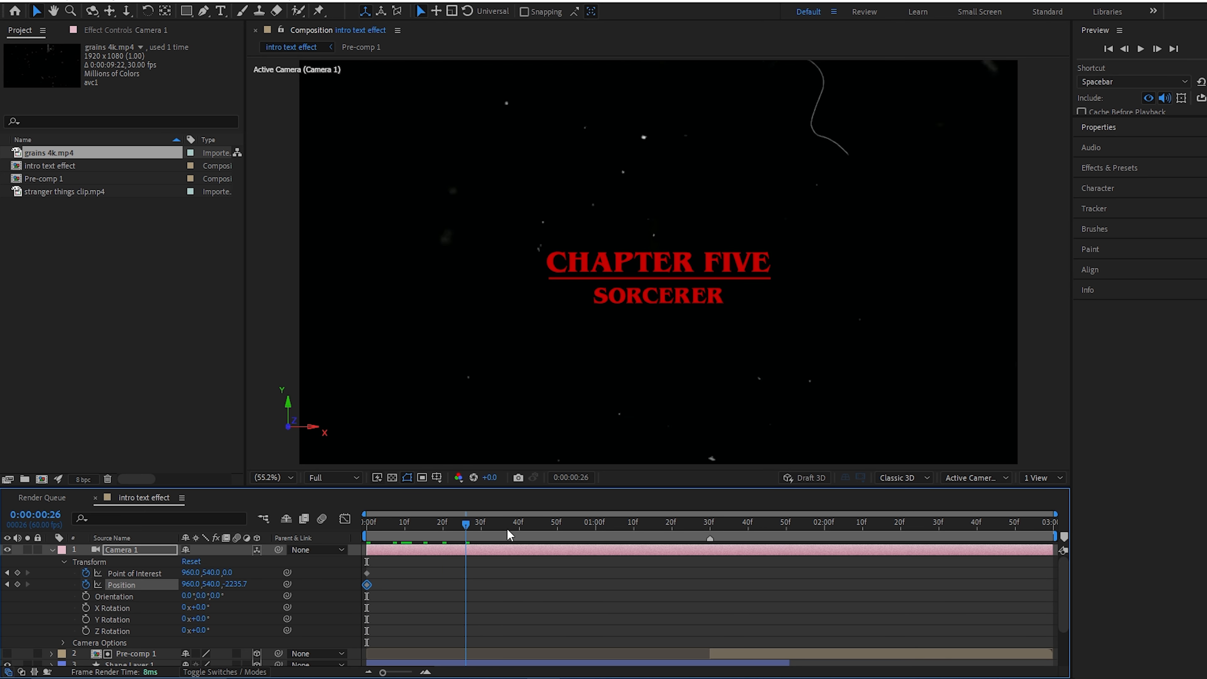
Push the camera in with Position keyframes of Z -1918.7 at about 0:00:01:29 and Z -11.7 at 0:00:02:59.
{"action": "left_click_drag", "start_coordinate": [508, 528], "coordinate": [706, 535]}
{"action": "left_click_drag", "start_coordinate": [241, 584], "coordinate": [677, 569]}
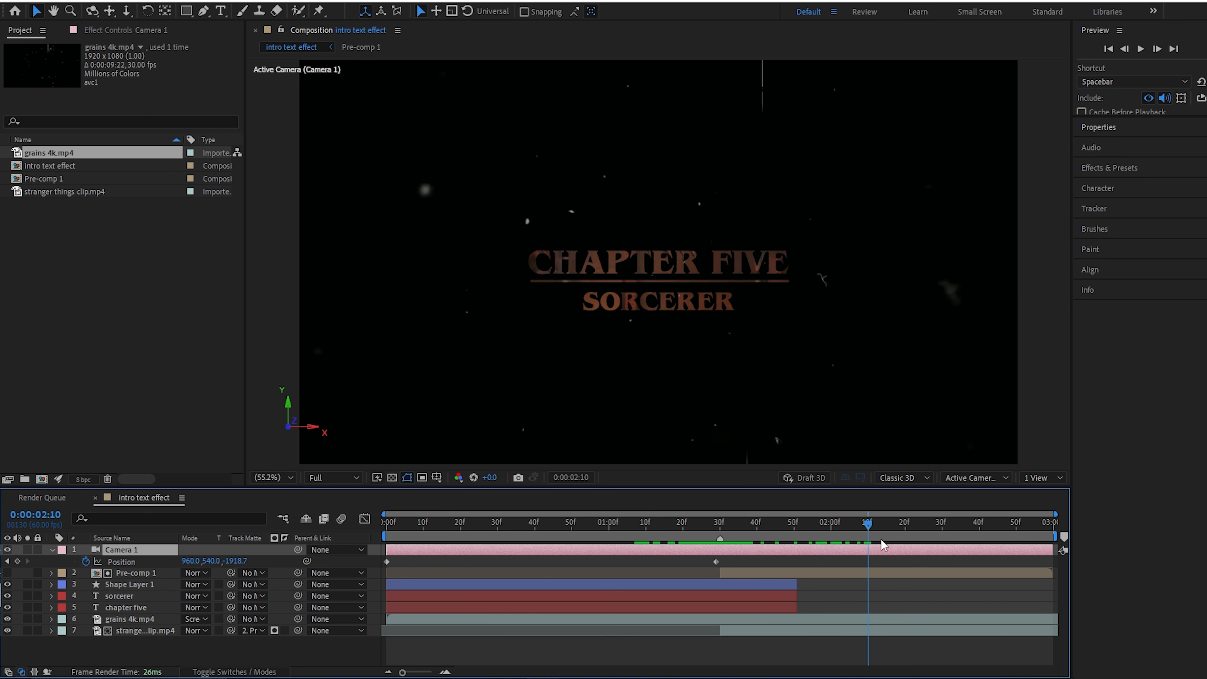
{"action": "left_click_drag", "start_coordinate": [881, 539], "coordinate": [1025, 539]}
{"action": "left_click_drag", "start_coordinate": [235, 561], "coordinate": [419, 549]}
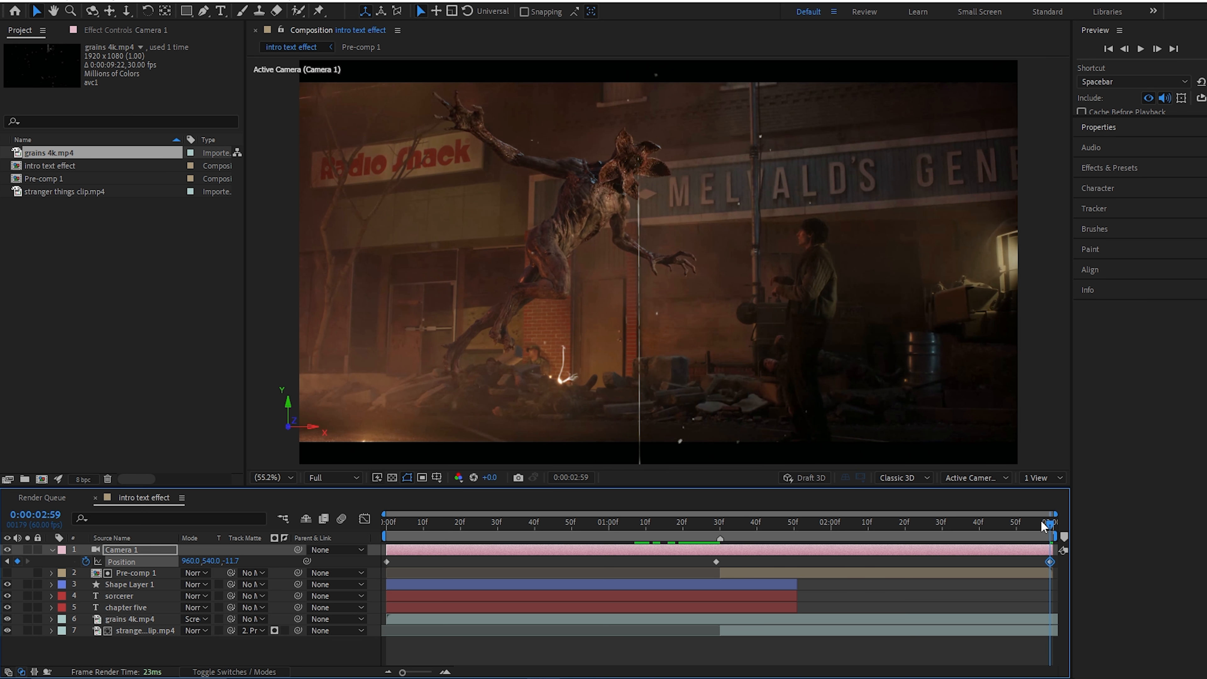
{"action": "mouse_move", "coordinate": [1042, 526]}
{"action": "left_mouse_down"}
{"action": "mouse_move", "coordinate": [495, 543]}
{"action": "mouse_move", "coordinate": [1053, 536]}
{"action": "left_mouse_up"}
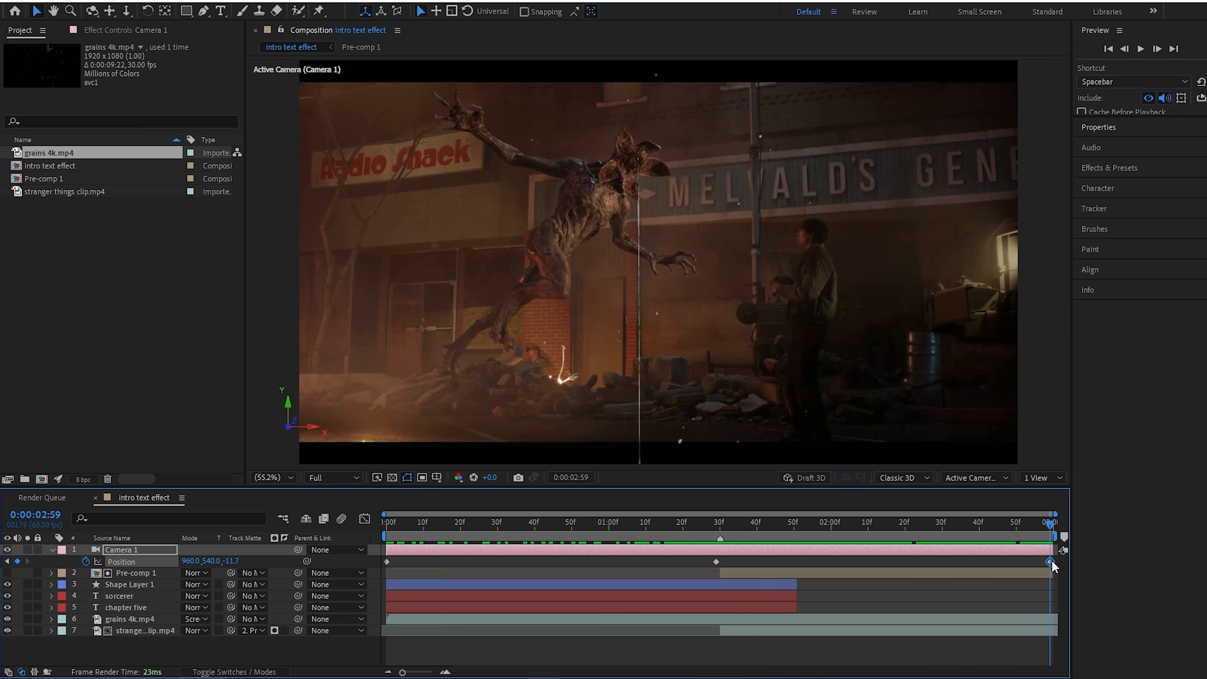
Apply keyframe easing to the last and first Position keyframes of Camera 1.
{"action": "right_click", "coordinate": [1049, 563]}
{"action": "left_click", "coordinate": [893, 443]}
{"action": "right_click", "coordinate": [388, 561]}
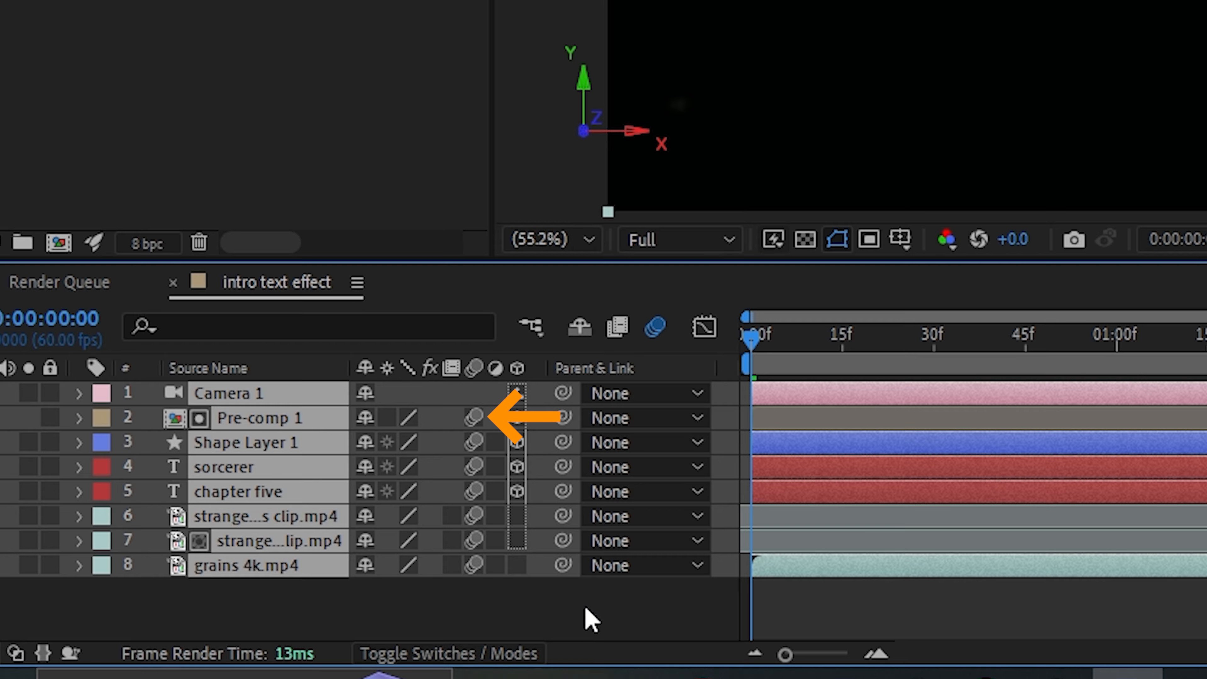
Preview the chapter title animation from the start with motion blur.
{"action": "left_click", "coordinate": [761, 614]}
{"action": "key", "text": "space"}
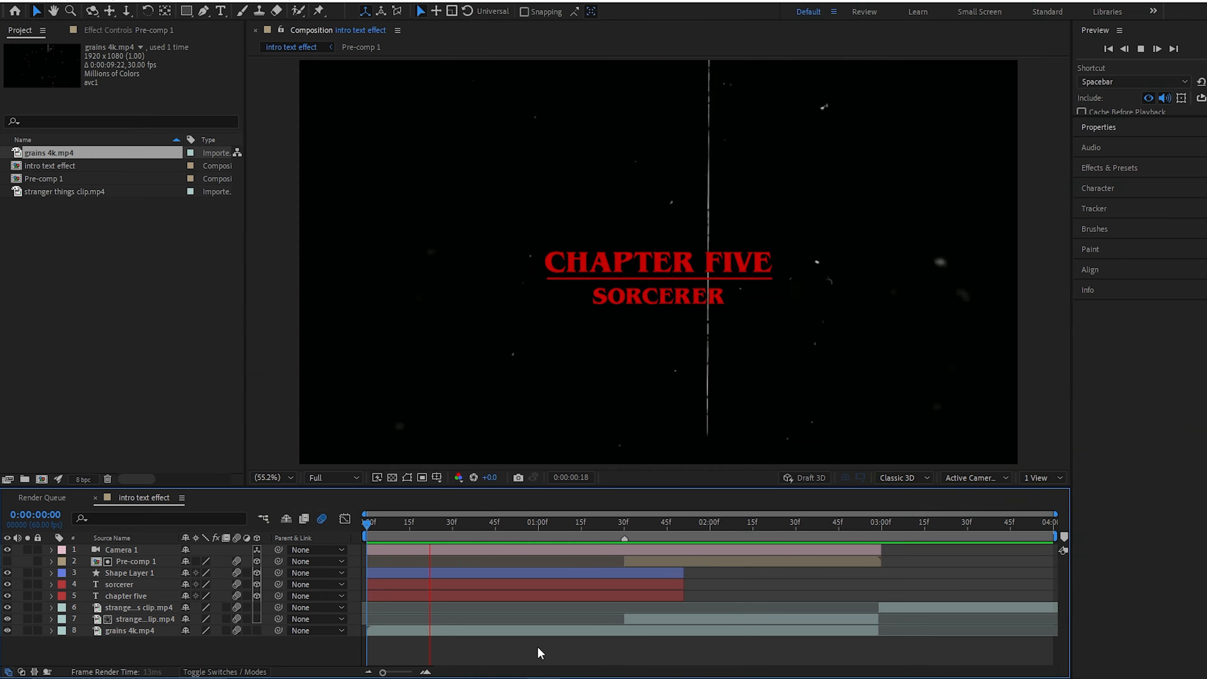